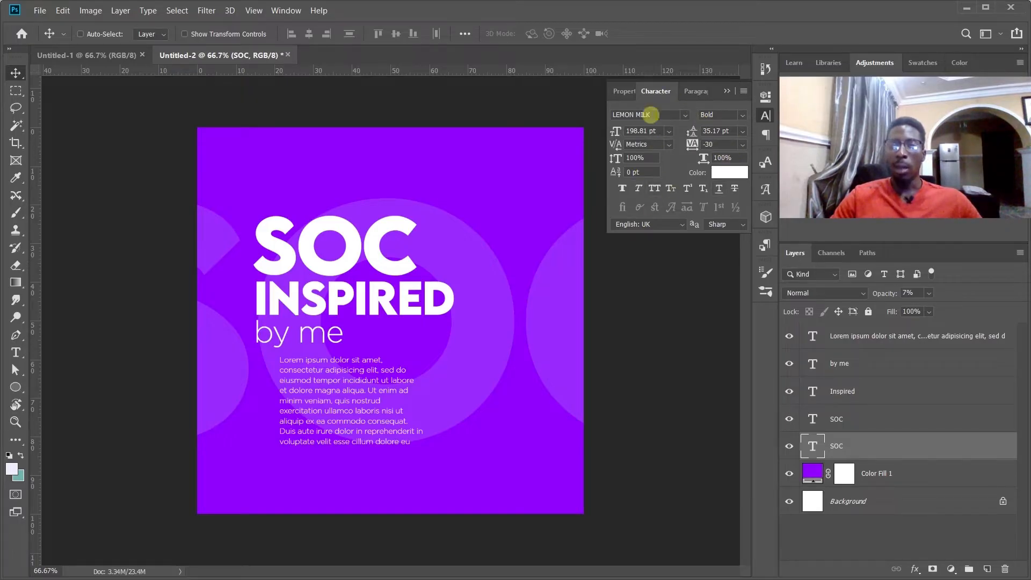
{"action": "mouse_move", "coordinate": [674, 92]}
{"action": "left_mouse_down"}
{"action": "mouse_move", "coordinate": [584, 141]}
{"action": "mouse_move", "coordinate": [328, 201]}
{"action": "mouse_move", "coordinate": [292, 185]}
{"action": "mouse_move", "coordinate": [495, 175]}
{"action": "mouse_move", "coordinate": [627, 131]}
{"action": "mouse_move", "coordinate": [666, 94]}
{"action": "left_mouse_up"}
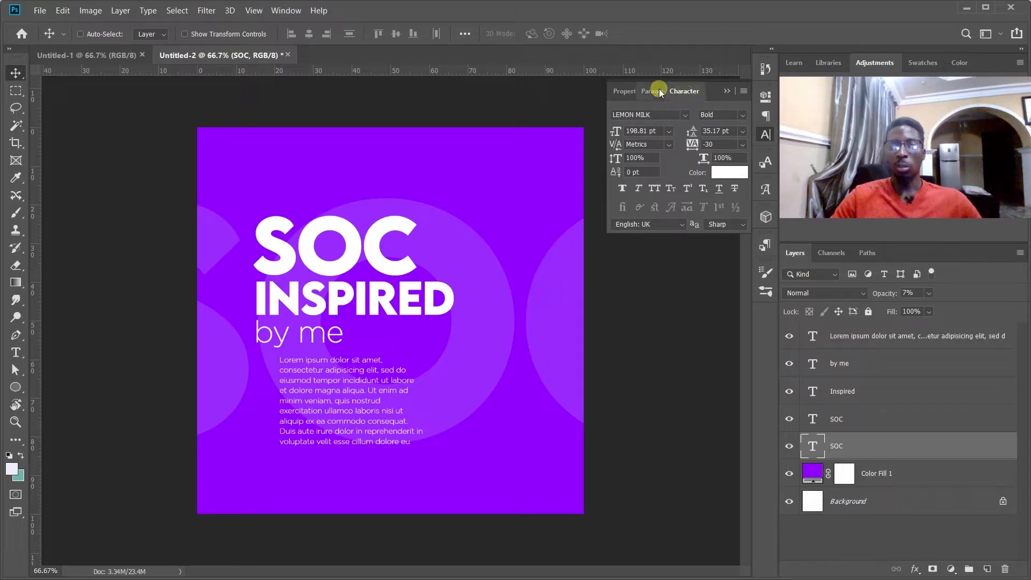
{"action": "left_click_drag", "start_coordinate": [659, 91], "coordinate": [645, 94]}
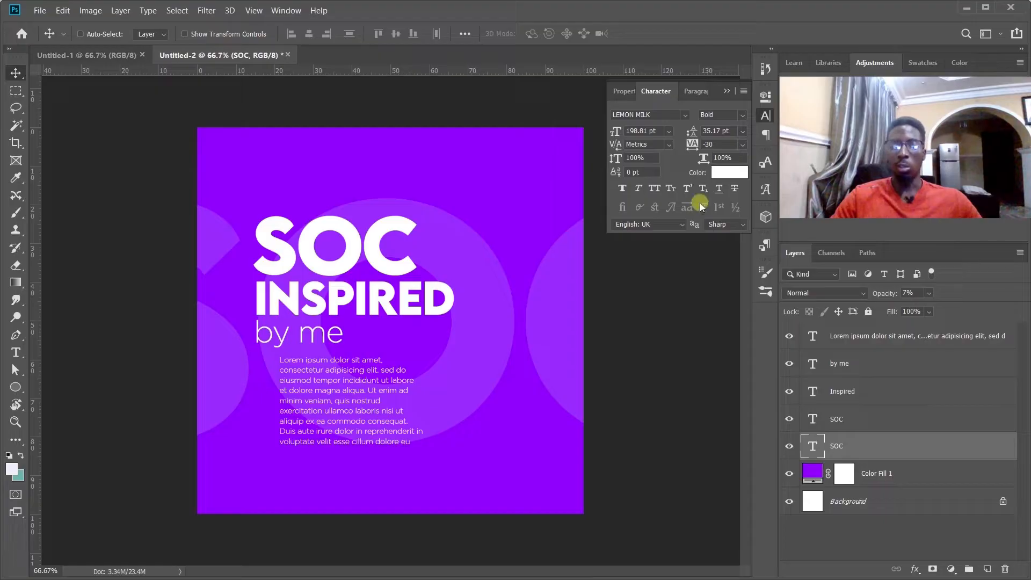
{"action": "left_click", "coordinate": [686, 114]}
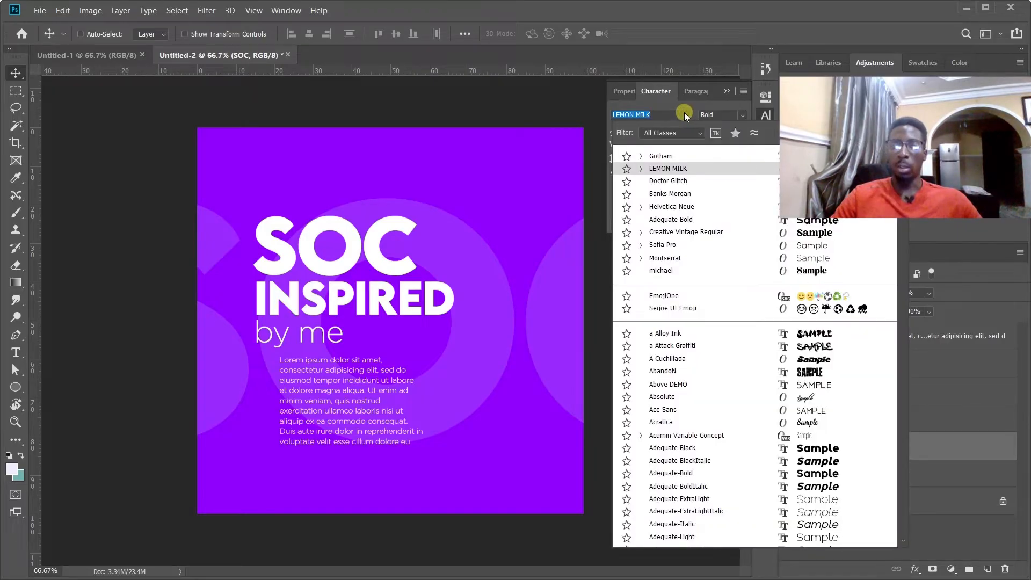
{"action": "scroll", "coordinate": [739, 204], "scroll_direction": "down", "scroll_amount": 3}
{"action": "scroll", "coordinate": [904, 219], "scroll_direction": "down", "scroll_amount": 10}
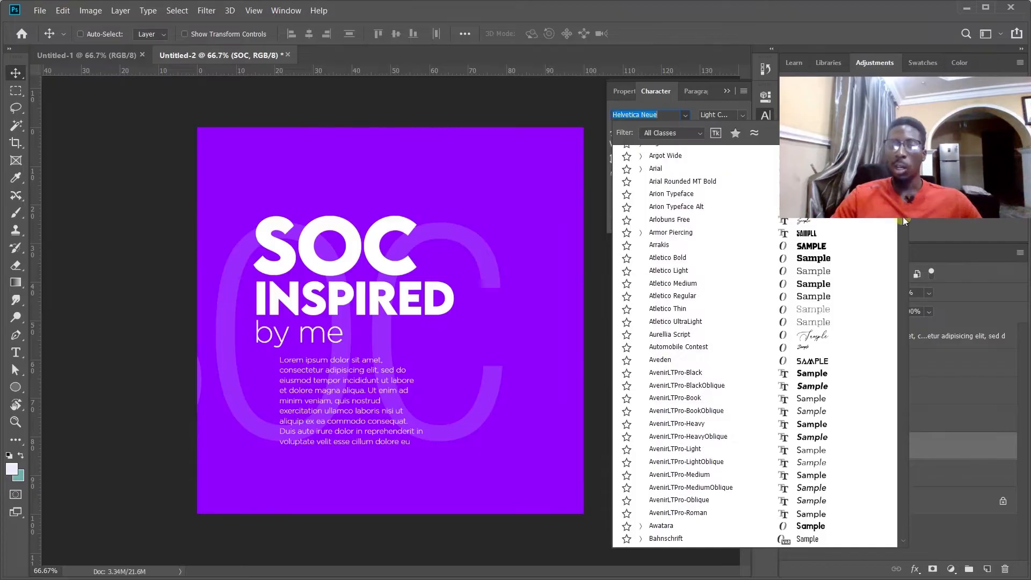
{"action": "left_click_drag", "start_coordinate": [903, 217], "coordinate": [902, 224]}
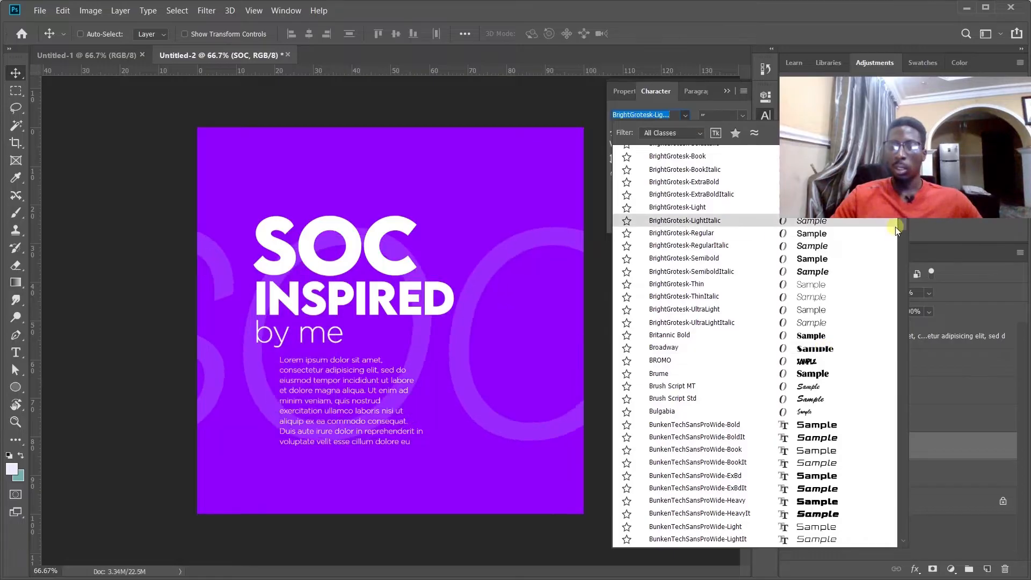
{"action": "key", "text": "Escape"}
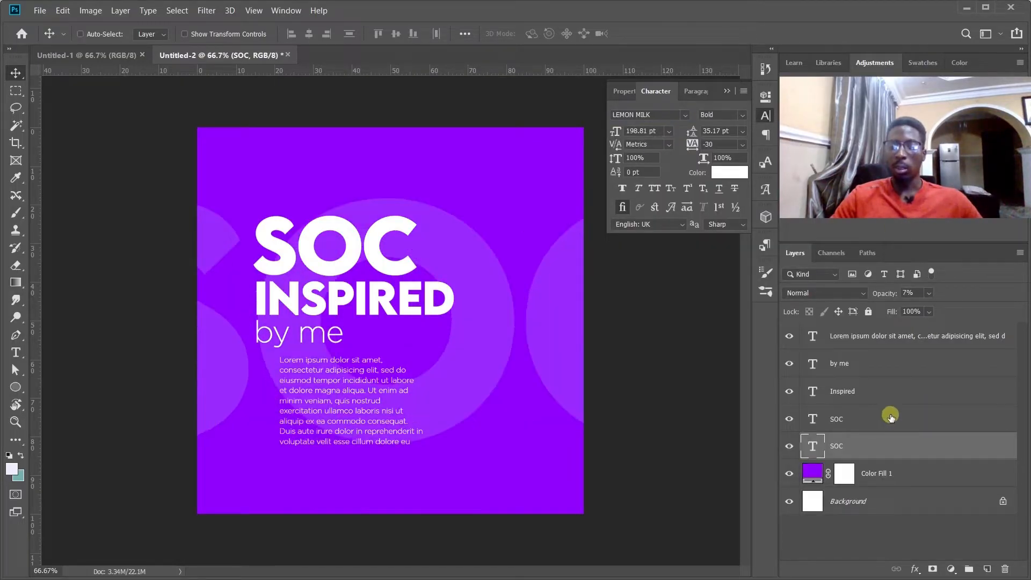
Try the Atletico UltraLight font on the smaller SOC headline layer above the INSPIRED text.
{"action": "left_click", "coordinate": [683, 115]}
{"action": "key", "text": "Down"}
{"action": "key", "text": "Down"}
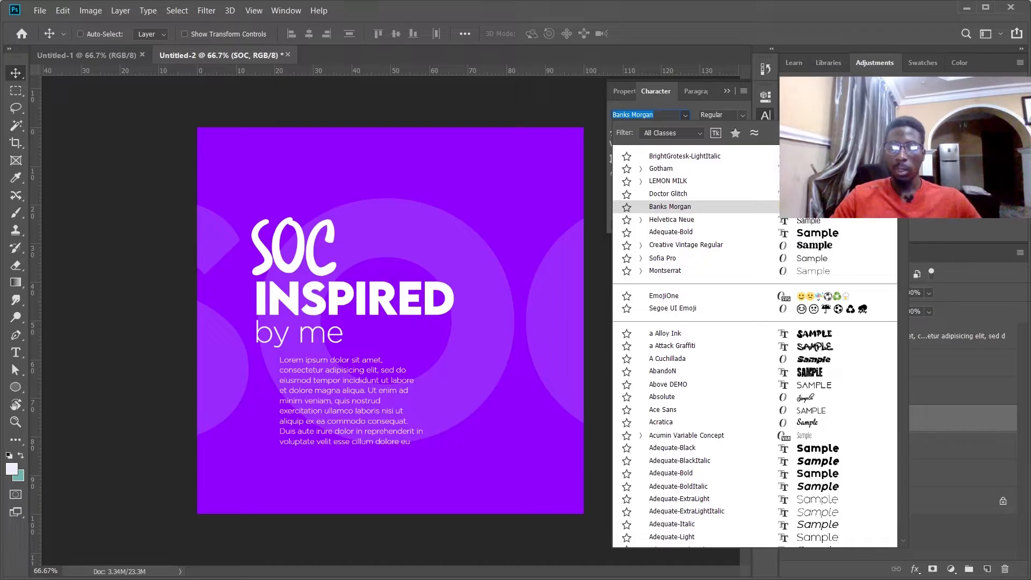
{"action": "key", "text": "Up"}
{"action": "key", "text": "Up"}
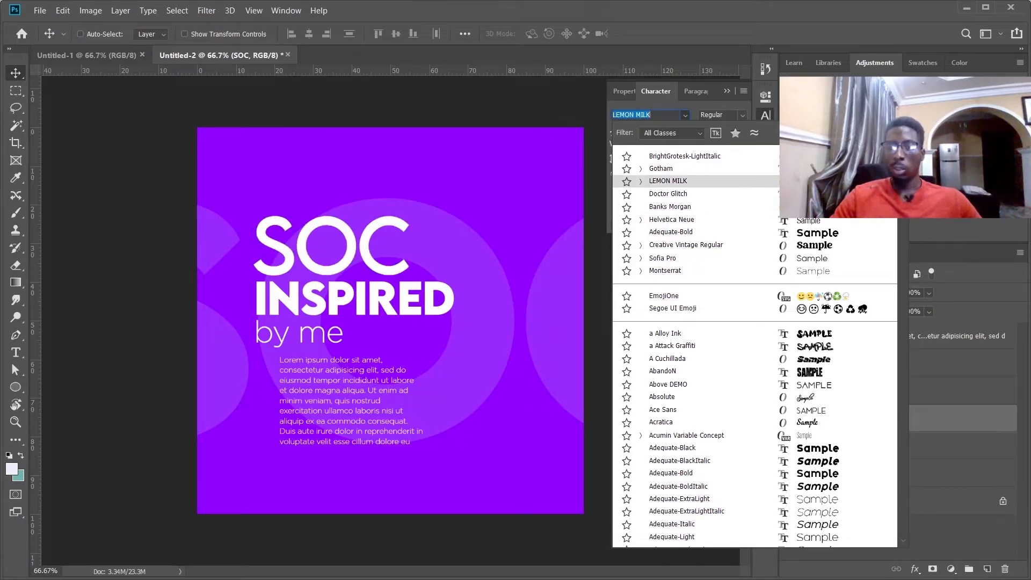
{"action": "scroll", "coordinate": [693, 343], "scroll_direction": "down", "scroll_amount": 15}
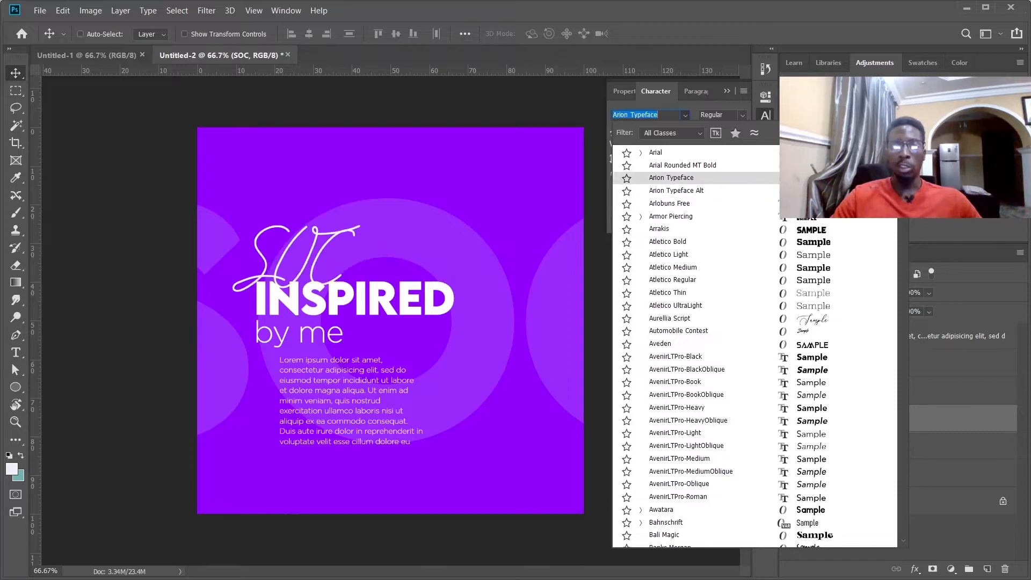
{"action": "left_click", "coordinate": [794, 307]}
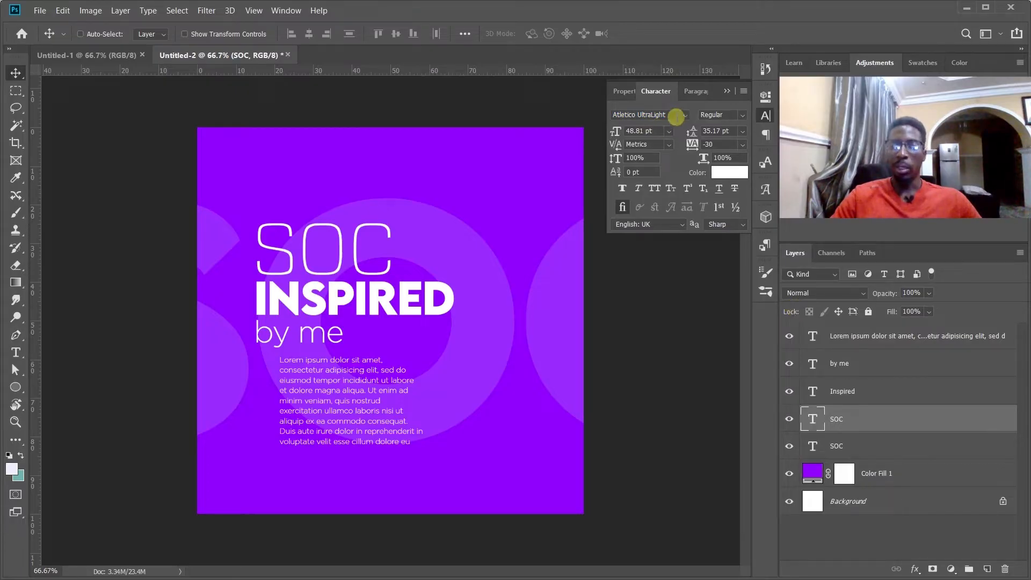
Set the SOC headline's font to a Attack Graffiti and nudge the headline up clear of the INSPIRED text.
{"action": "left_click", "coordinate": [684, 115]}
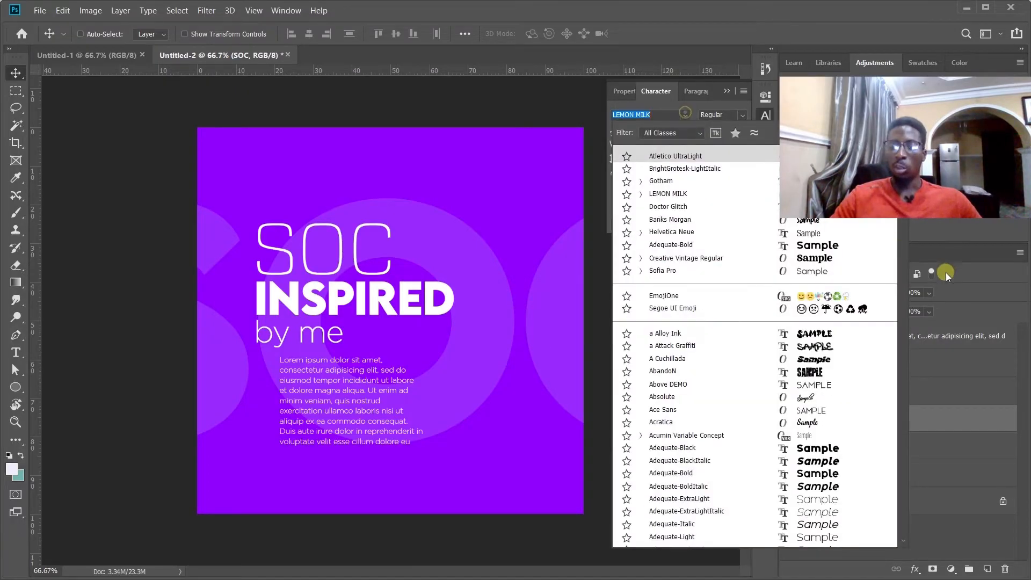
{"action": "left_click", "coordinate": [813, 347]}
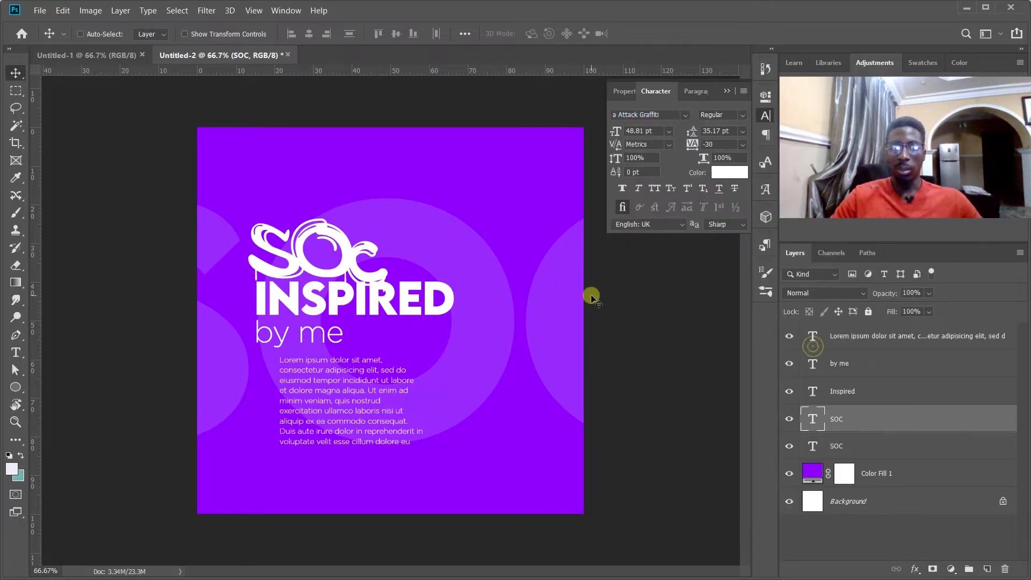
{"action": "key", "text": "shift+Up"}
{"action": "key", "text": "shift+Up"}
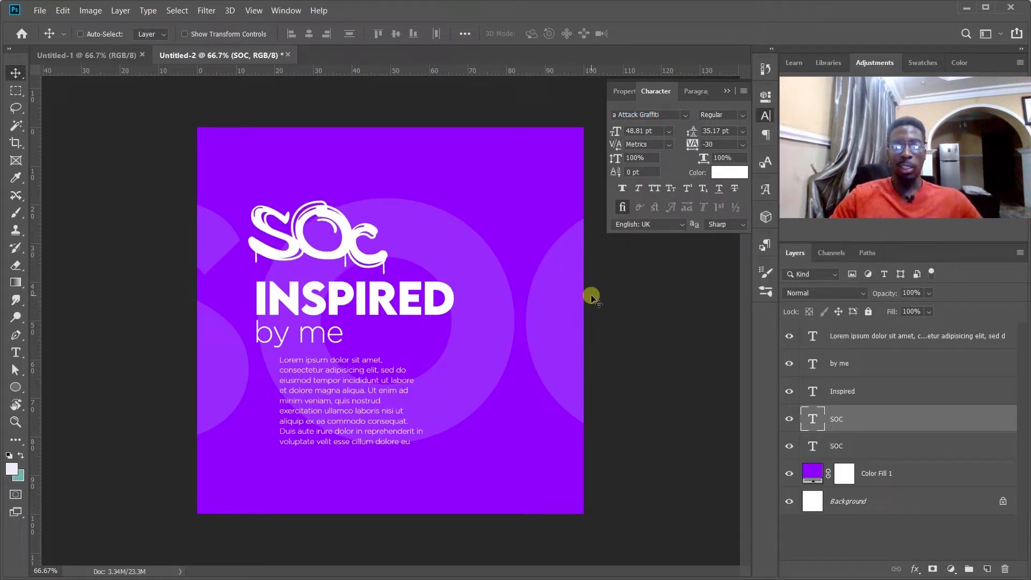
{"action": "key", "text": "shift+Down"}
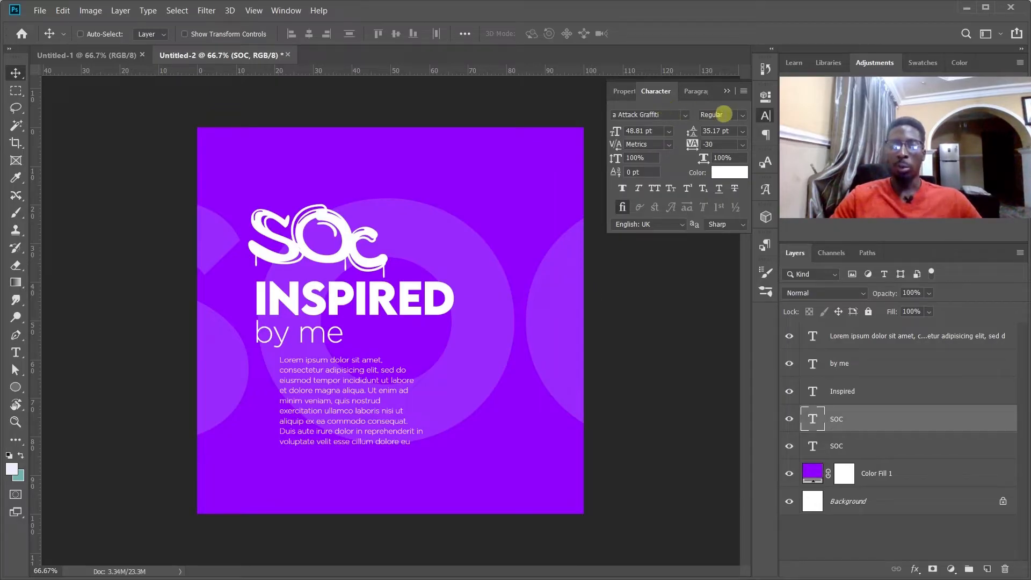
Try the Light, Regular and Medium font styles on the INSPIRED text and set it back to Bold.
{"action": "left_click", "coordinate": [881, 387]}
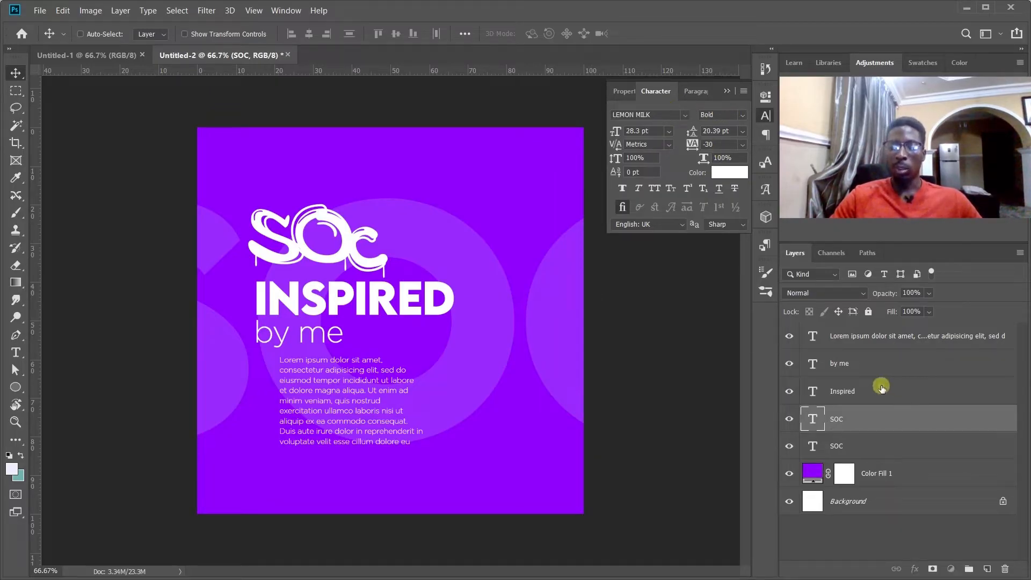
{"action": "left_click", "coordinate": [744, 116]}
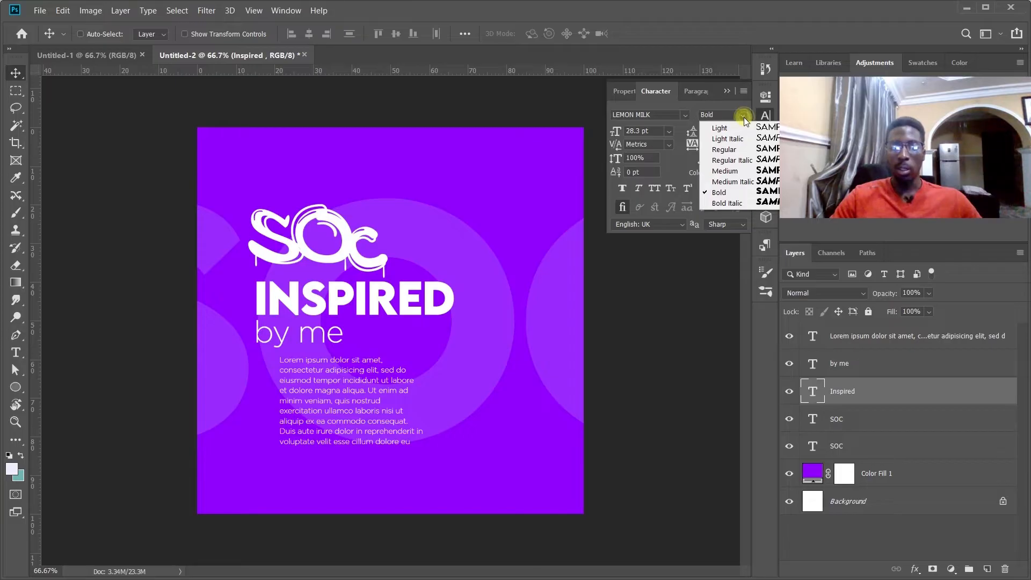
{"action": "left_click", "coordinate": [891, 388]}
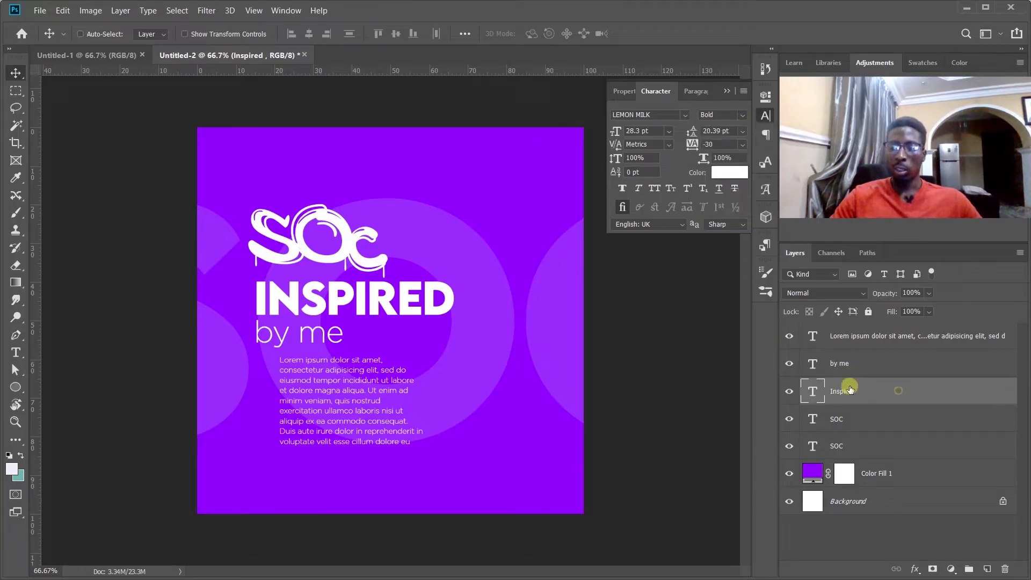
{"action": "left_click", "coordinate": [744, 117]}
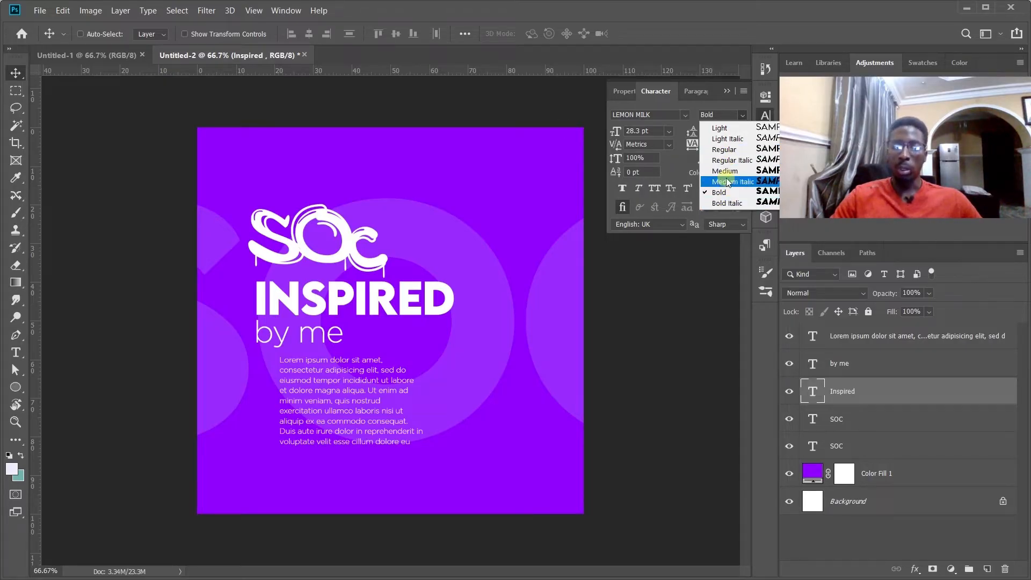
{"action": "left_click", "coordinate": [720, 129]}
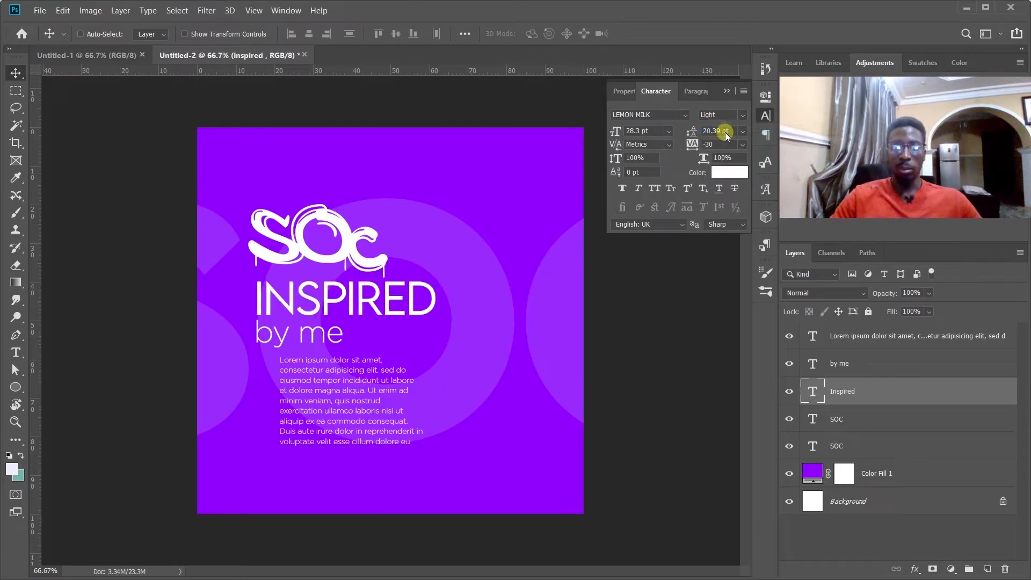
{"action": "left_click", "coordinate": [735, 113]}
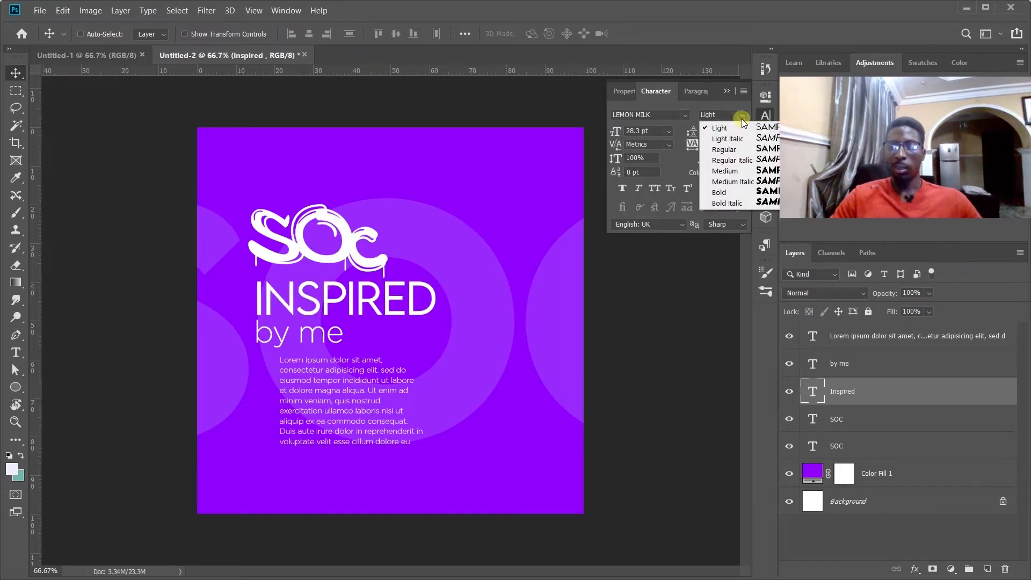
{"action": "left_click", "coordinate": [734, 151]}
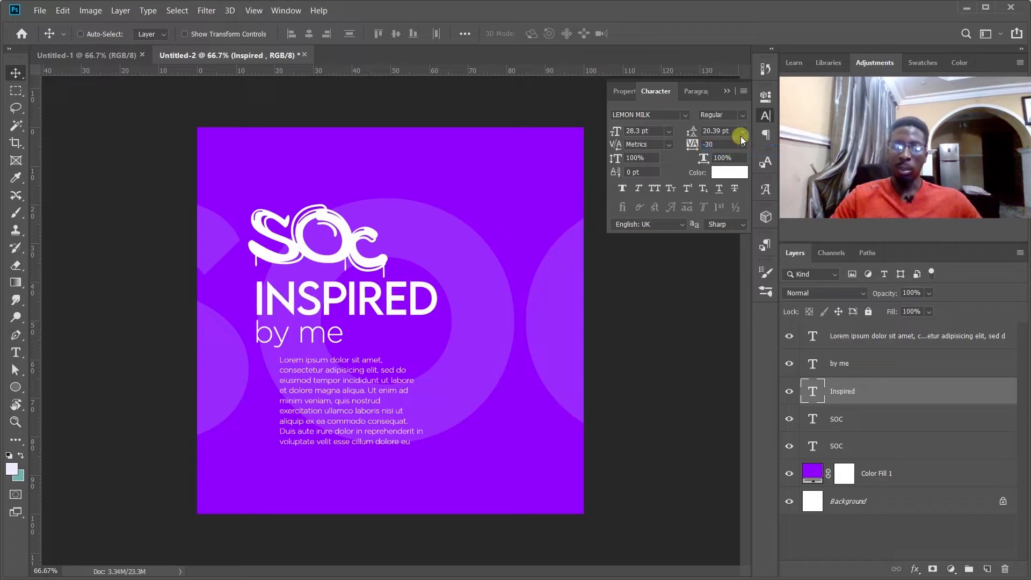
{"action": "left_click", "coordinate": [744, 115]}
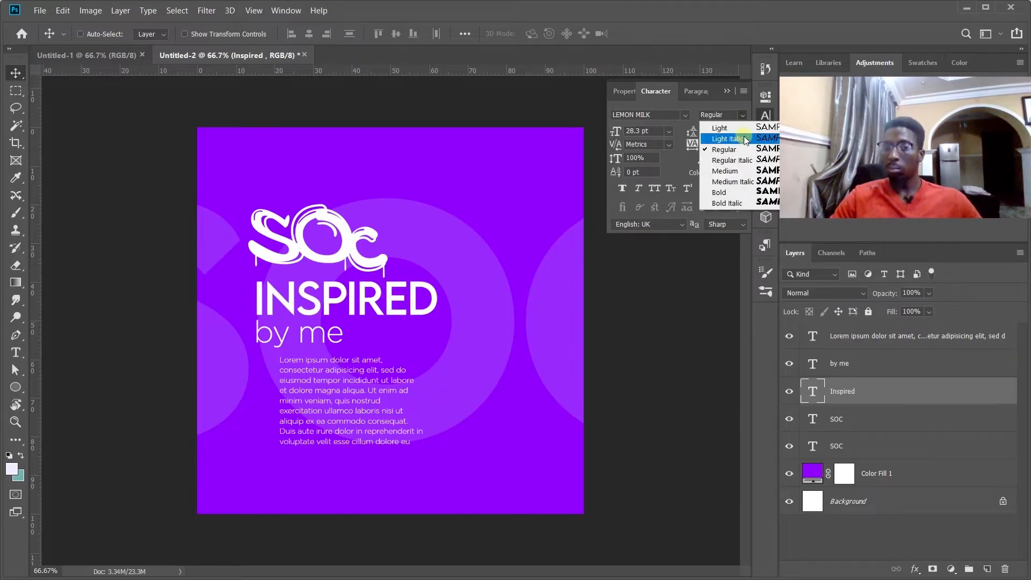
{"action": "left_click", "coordinate": [733, 174]}
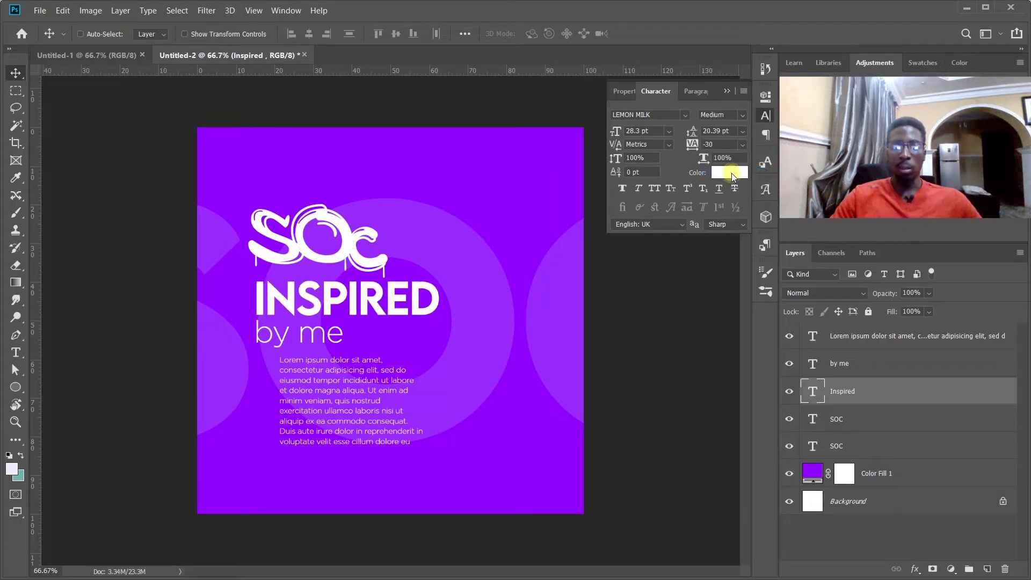
{"action": "left_click", "coordinate": [742, 115]}
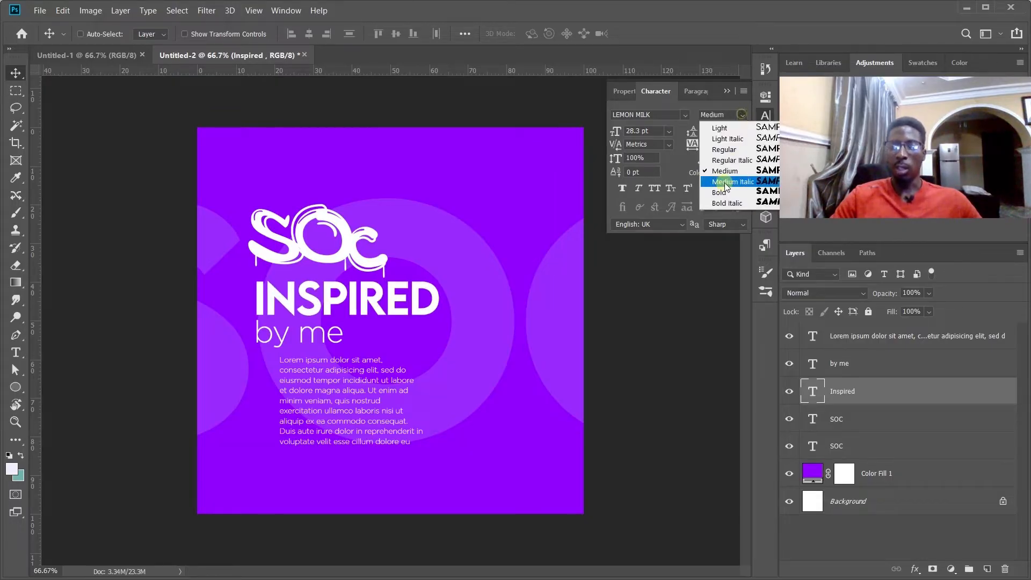
{"action": "left_click", "coordinate": [723, 194]}
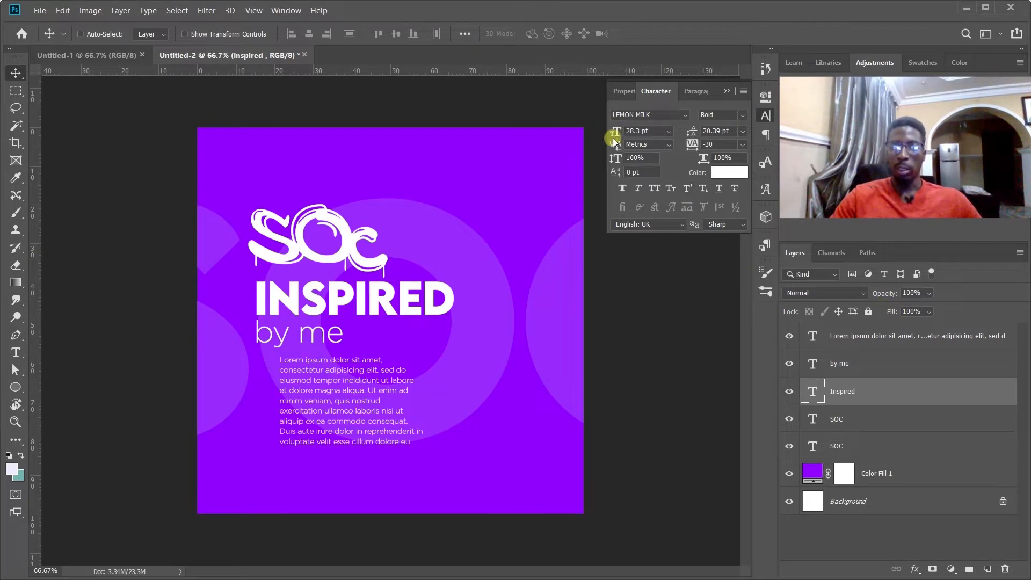
Try font sizes of about 22 pt, 60 pt and 23 pt on the INSPIRED text.
{"action": "mouse_move", "coordinate": [616, 133]}
{"action": "left_mouse_down"}
{"action": "mouse_move", "coordinate": [662, 131]}
{"action": "mouse_move", "coordinate": [614, 144]}
{"action": "mouse_move", "coordinate": [616, 134]}
{"action": "mouse_move", "coordinate": [602, 132]}
{"action": "mouse_move", "coordinate": [616, 134]}
{"action": "left_mouse_up"}
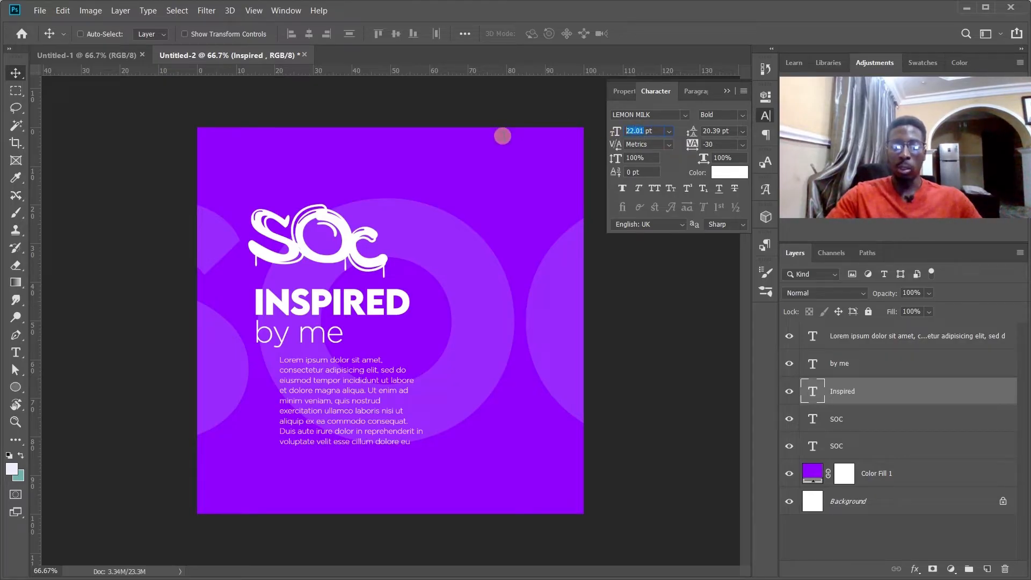
{"action": "type", "text": "60"}
{"action": "key", "text": "Return"}
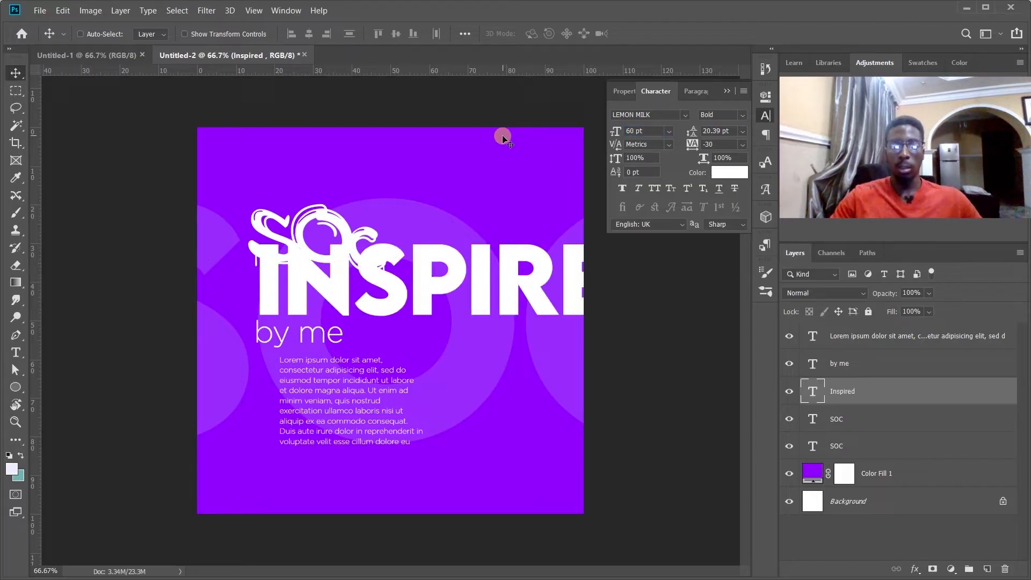
{"action": "double_click", "coordinate": [631, 129]}
{"action": "type", "text": "22"}
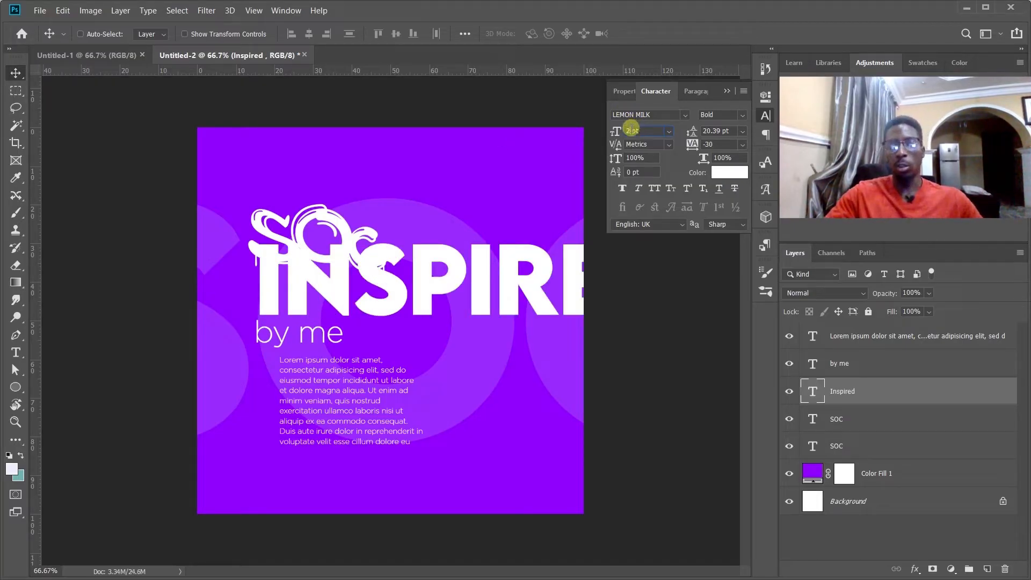
{"action": "key", "text": "Return"}
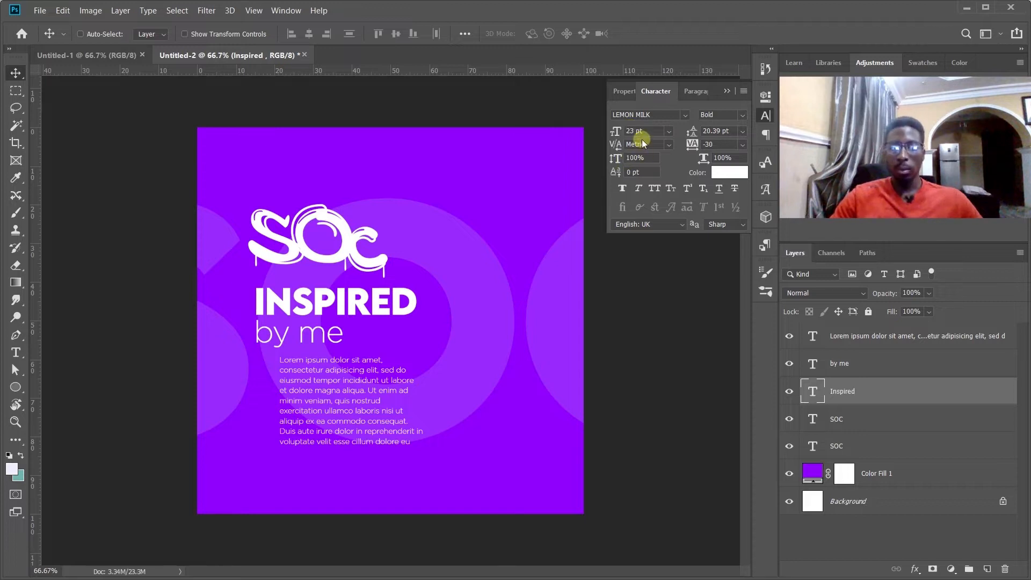
Set the INSPIRED text's font size to 28 pt.
{"action": "left_click", "coordinate": [617, 131]}
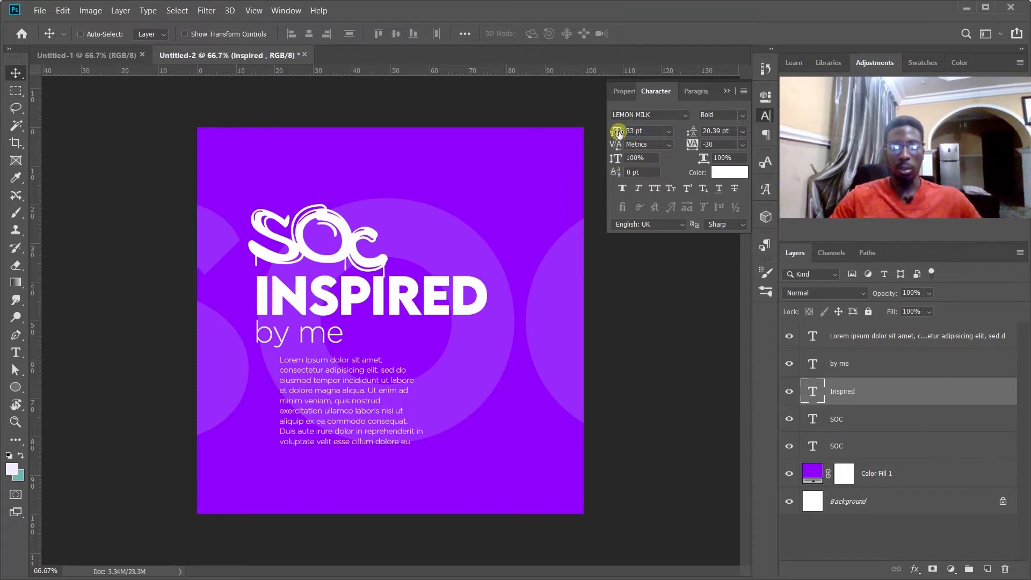
{"action": "type", "text": "28"}
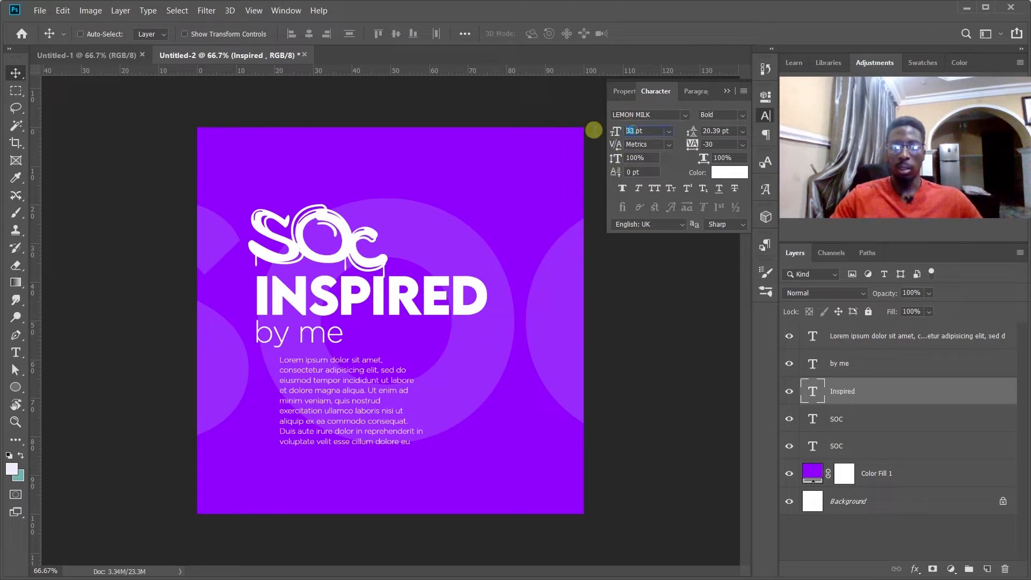
{"action": "key", "text": "Return"}
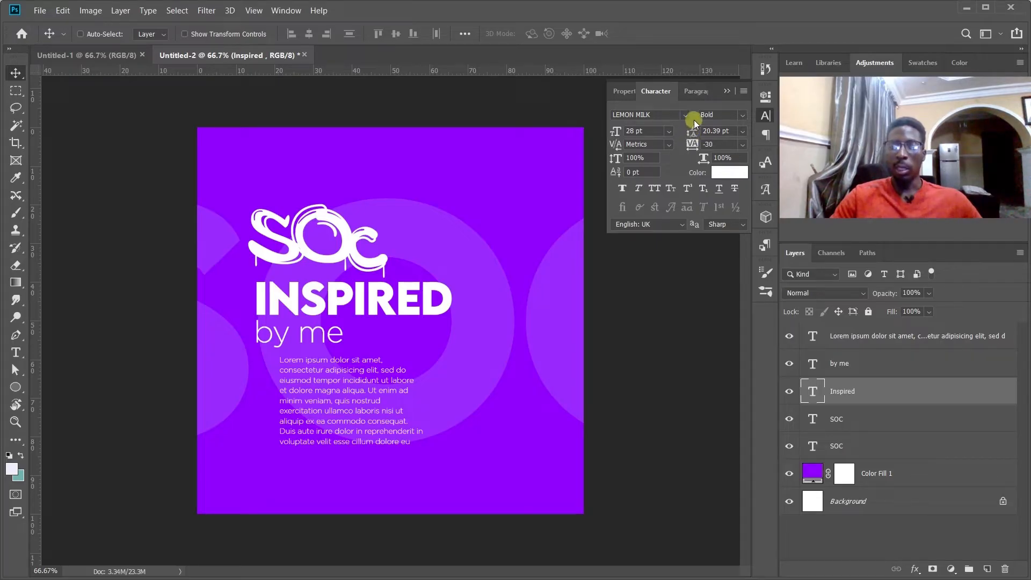
Try leading values of 8.83 pt and 6 pt on the Lorem ipsum paragraph.
{"action": "left_click", "coordinate": [874, 335]}
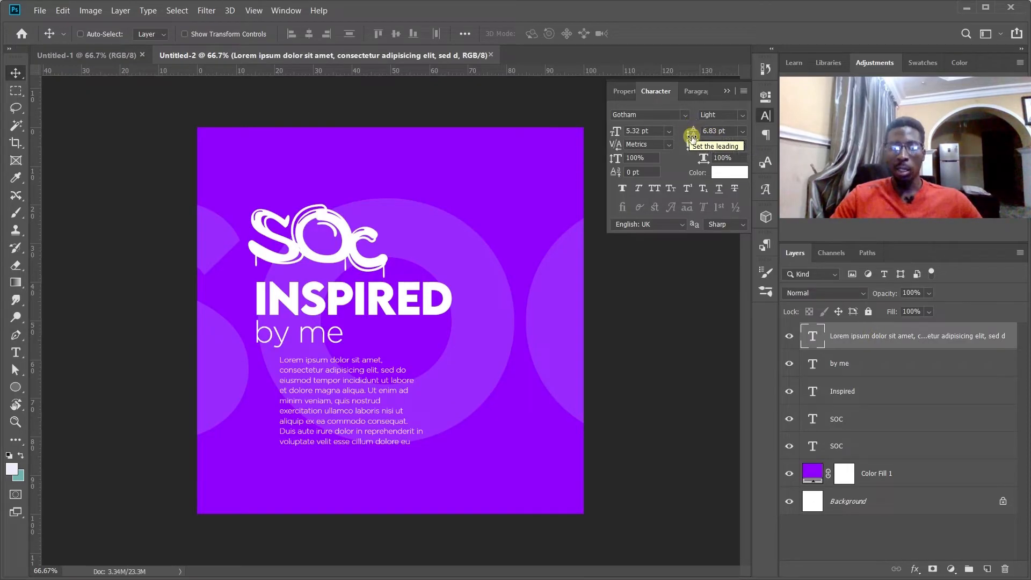
{"action": "key", "text": "ctrl+plus"}
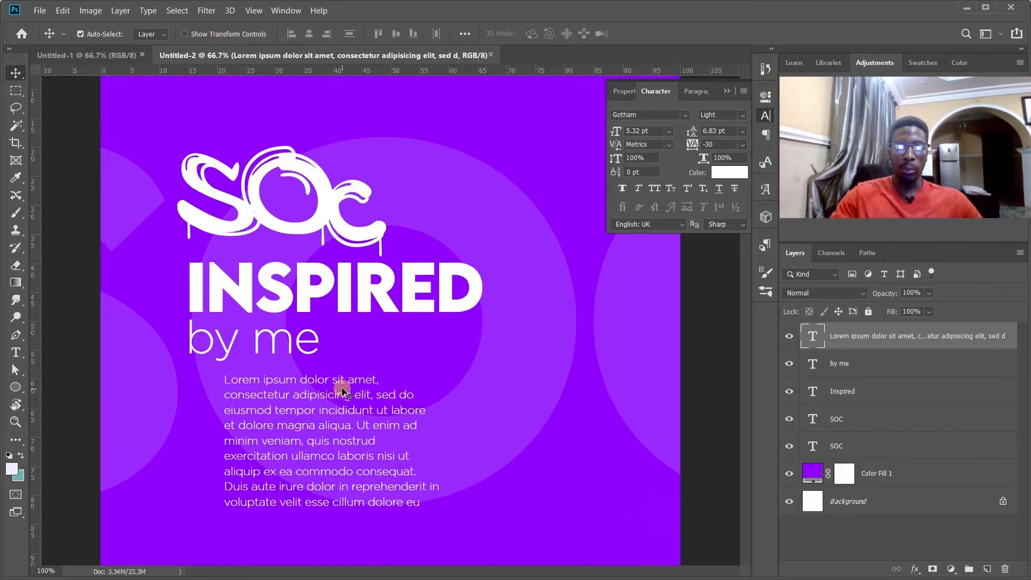
{"action": "key", "text": "ctrl+plus"}
{"action": "key", "text": "space"}
{"action": "left_click_drag", "start_coordinate": [331, 408], "coordinate": [460, 184]}
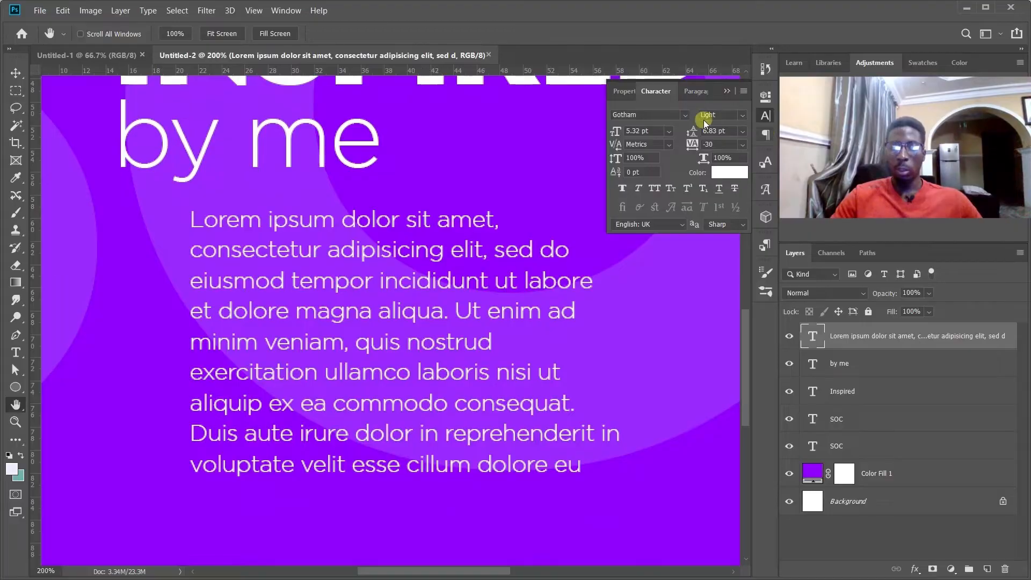
{"action": "mouse_move", "coordinate": [693, 132]}
{"action": "left_mouse_down"}
{"action": "mouse_move", "coordinate": [712, 131]}
{"action": "mouse_move", "coordinate": [684, 135]}
{"action": "left_mouse_up"}
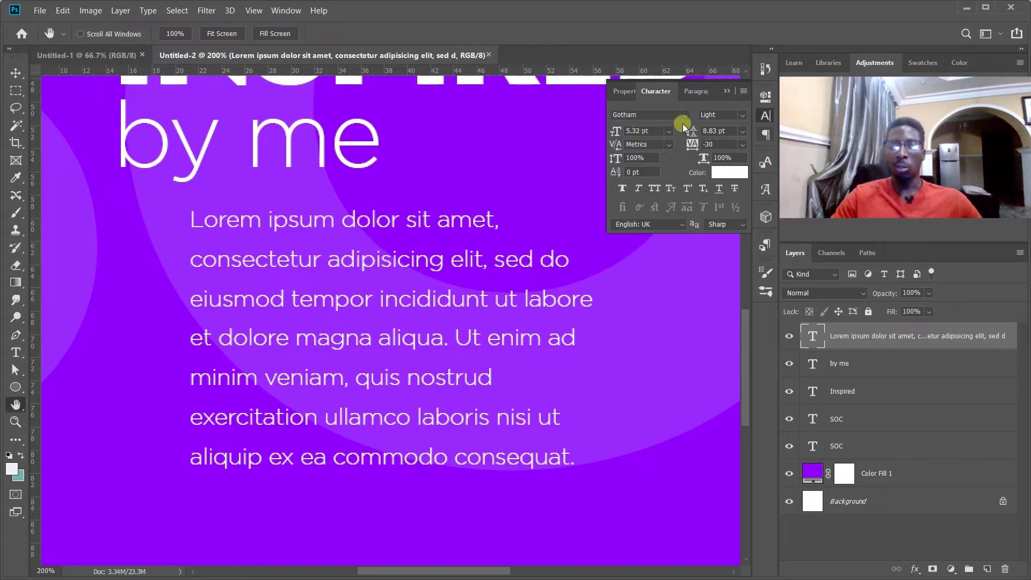
{"action": "left_click", "coordinate": [717, 131]}
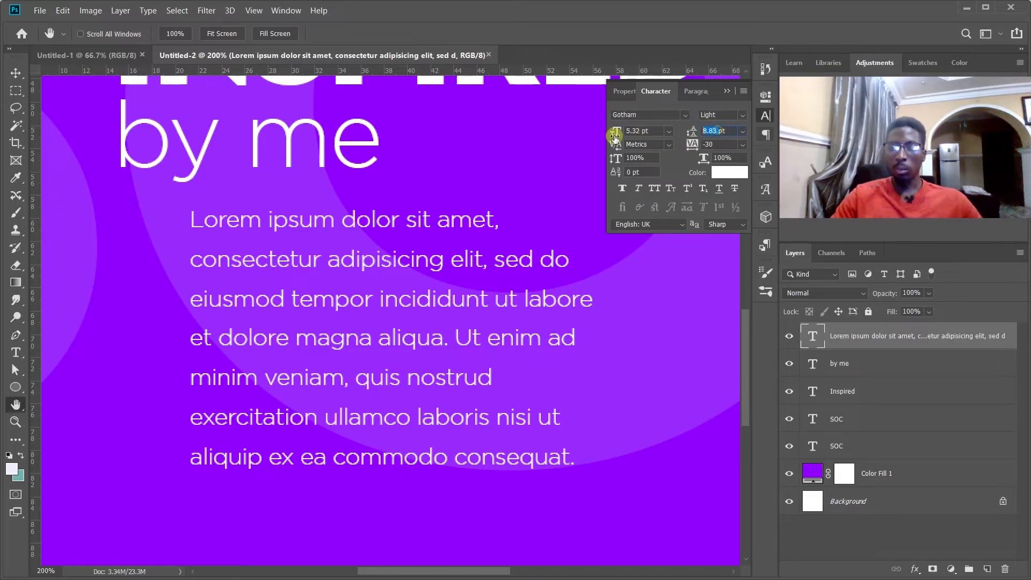
{"action": "type", "text": "6pt"}
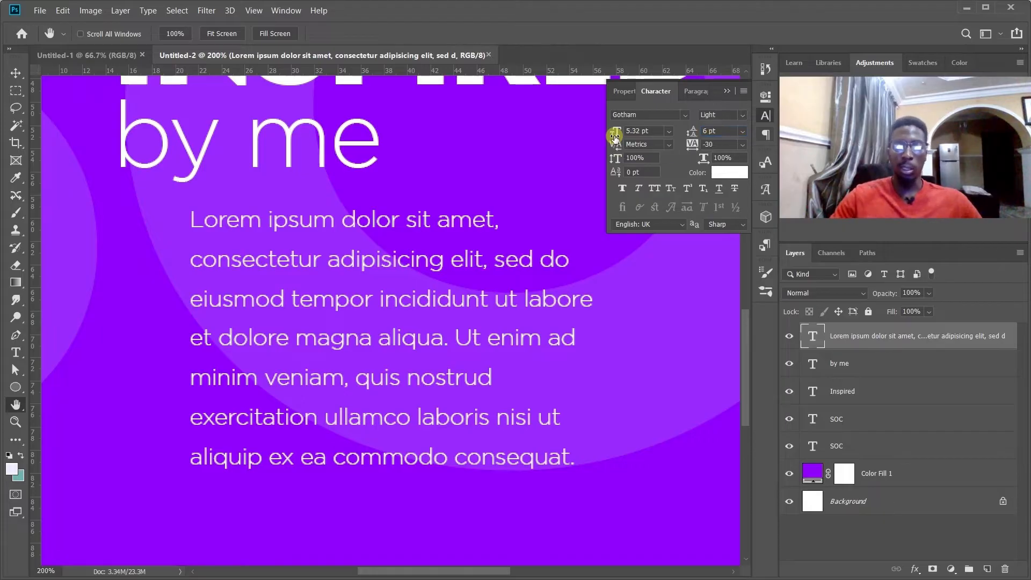
{"action": "key", "text": "Return"}
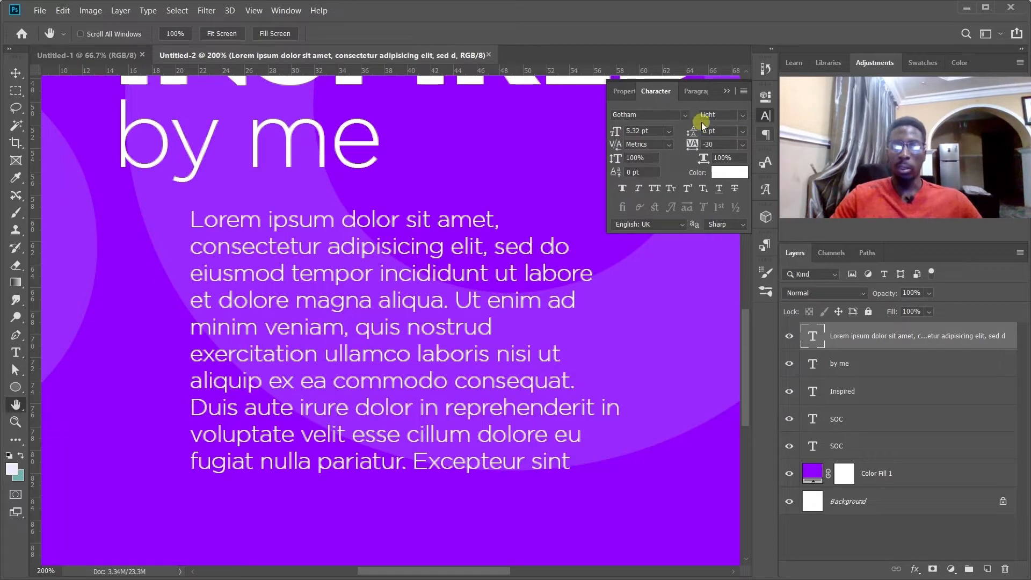
Set the Lorem ipsum paragraph's leading to 7 pt.
{"action": "left_click_drag", "start_coordinate": [707, 130], "coordinate": [674, 128]}
{"action": "type", "text": "7"}
{"action": "key", "text": "Return"}
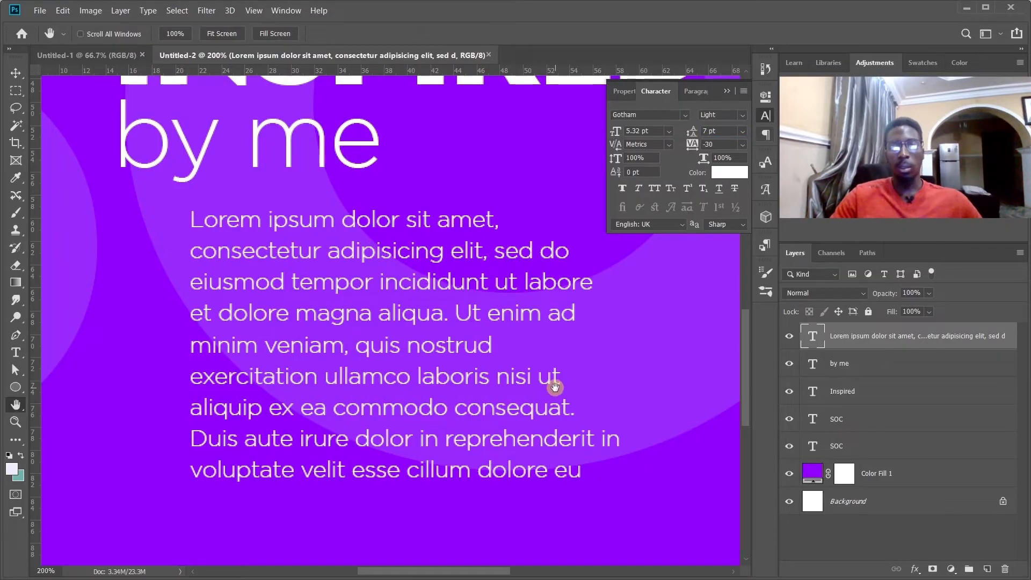
Set the Lorem ipsum paragraph's kerning to Optical.
{"action": "key", "text": "ctrl+0"}
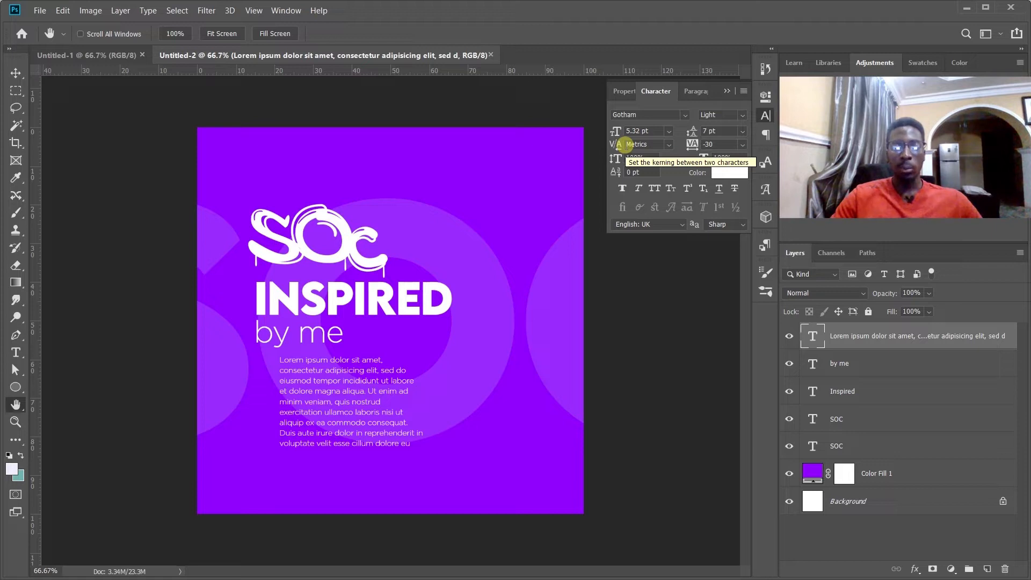
{"action": "left_click", "coordinate": [669, 144]}
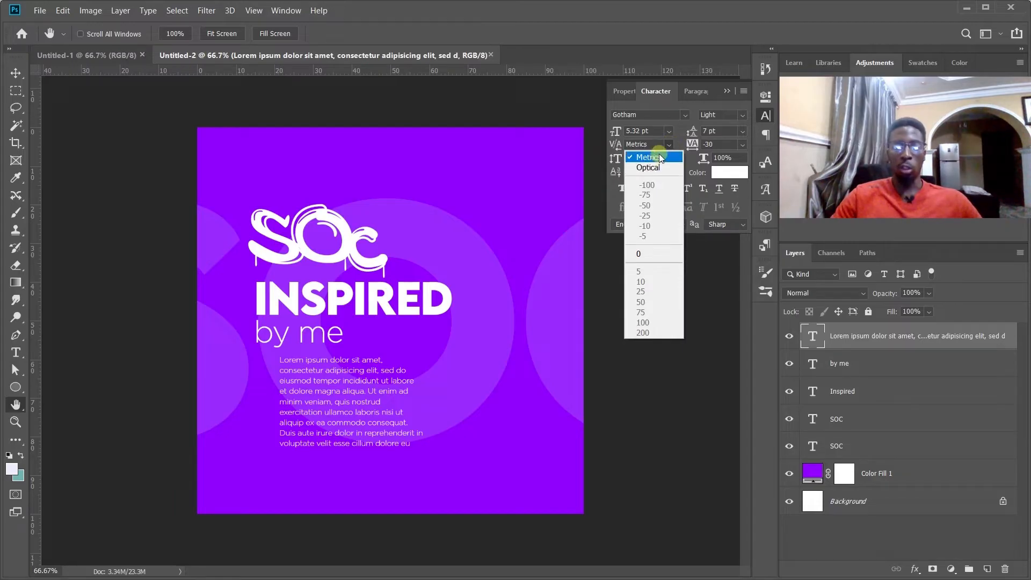
{"action": "left_click", "coordinate": [643, 161]}
{"action": "left_click", "coordinate": [669, 145]}
{"action": "left_click", "coordinate": [666, 168]}
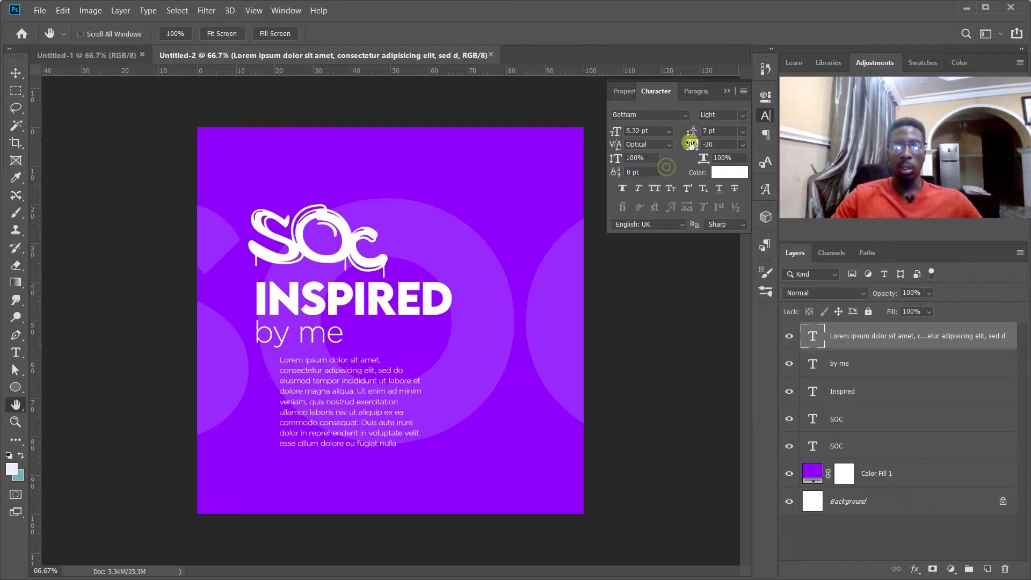
{"action": "left_click", "coordinate": [669, 145]}
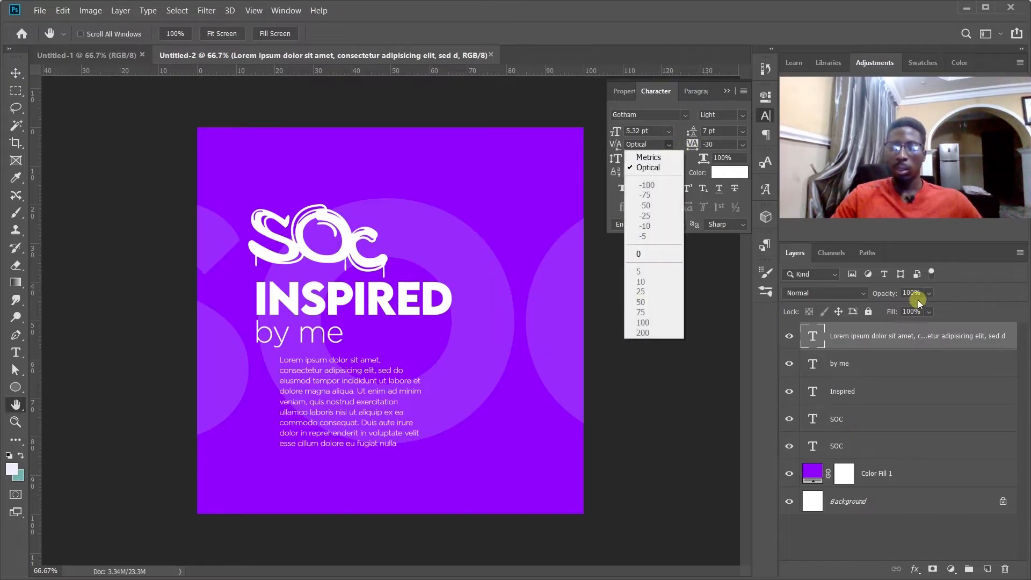
{"action": "left_click", "coordinate": [847, 396]}
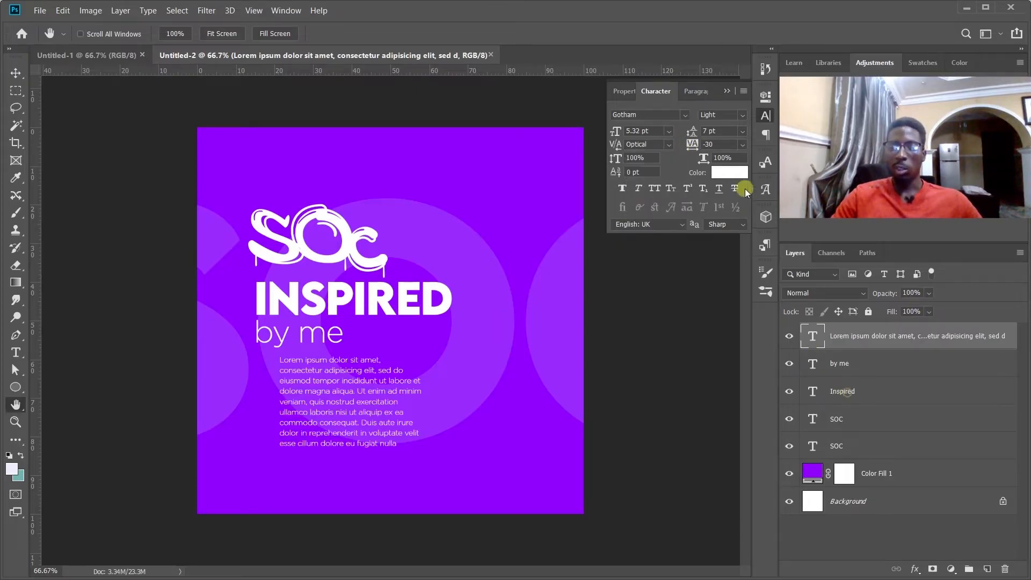
Try Optical kerning on the INSPIRED text and set it back to Metrics.
{"action": "left_click", "coordinate": [890, 388]}
{"action": "left_click", "coordinate": [670, 143]}
{"action": "left_click", "coordinate": [668, 156]}
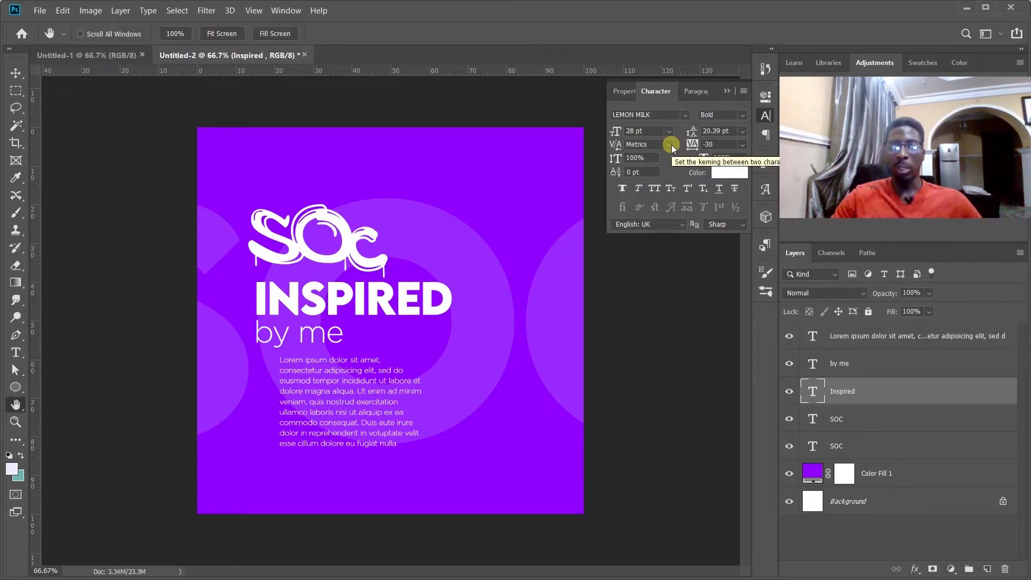
{"action": "left_click", "coordinate": [671, 144]}
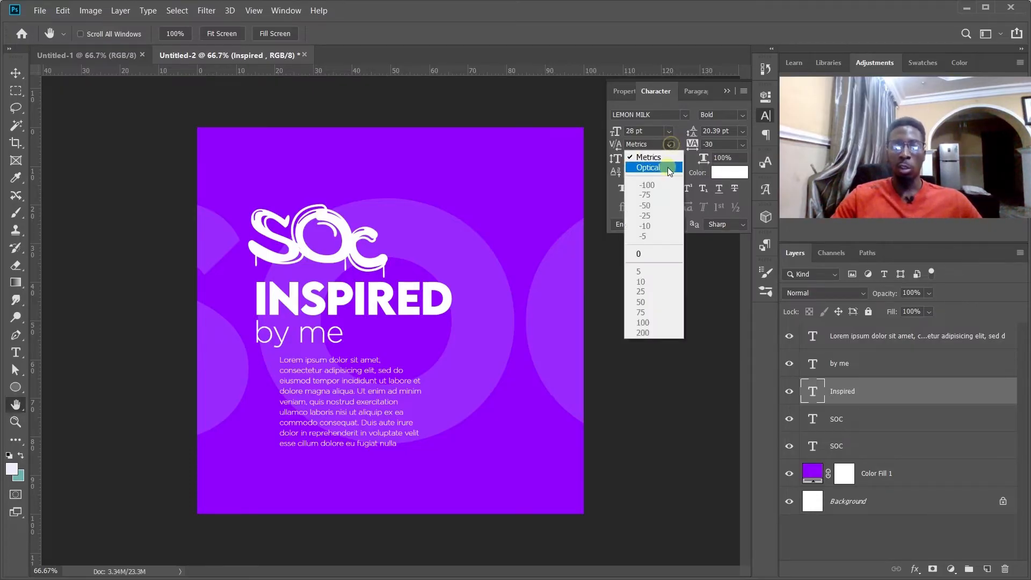
{"action": "left_click", "coordinate": [667, 166]}
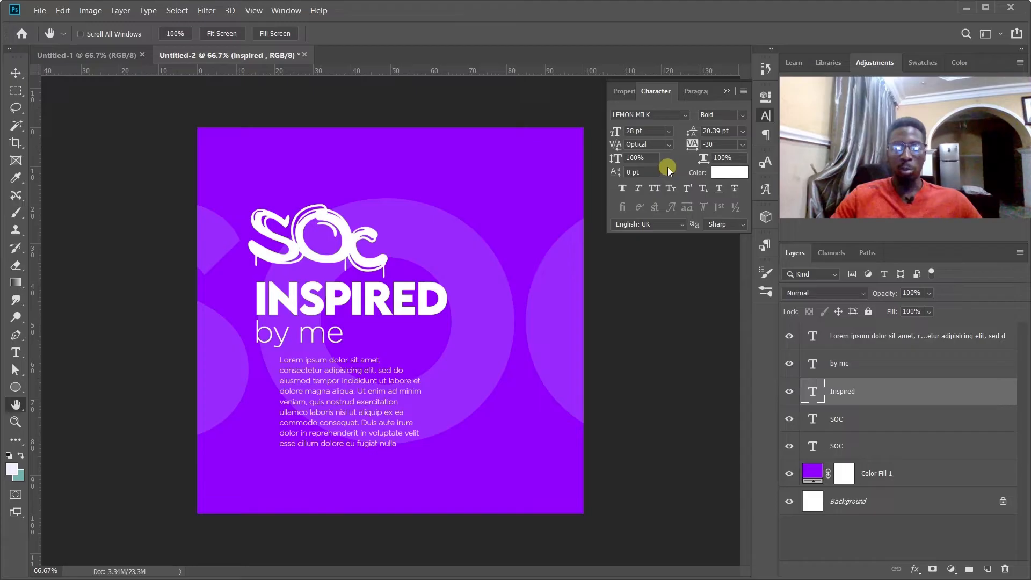
{"action": "left_click", "coordinate": [367, 368], "text": "ctrl"}
{"action": "left_click", "coordinate": [367, 368], "text": "ctrl"}
{"action": "left_click_drag", "start_coordinate": [338, 338], "coordinate": [472, 368]}
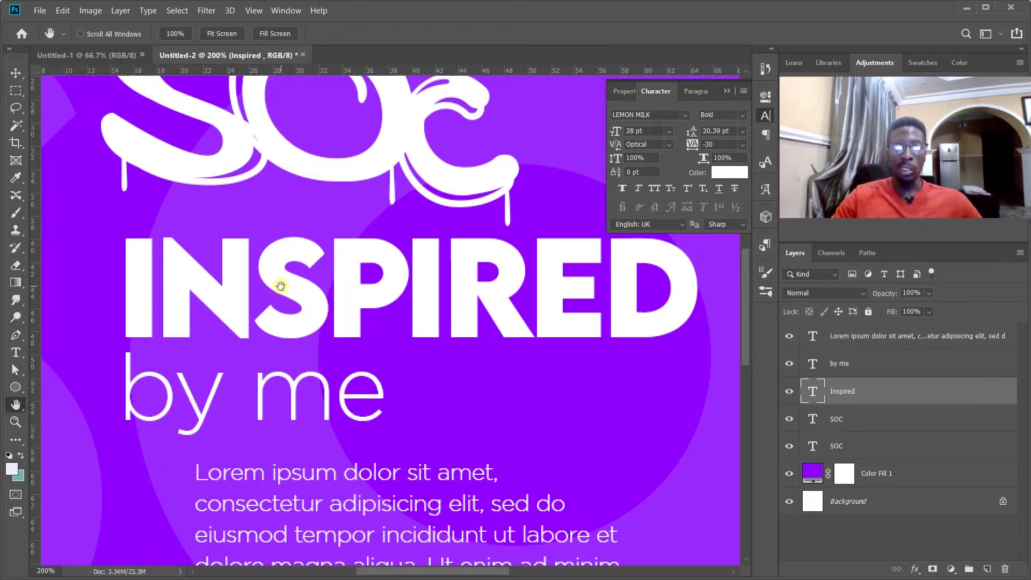
{"action": "left_click", "coordinate": [661, 143]}
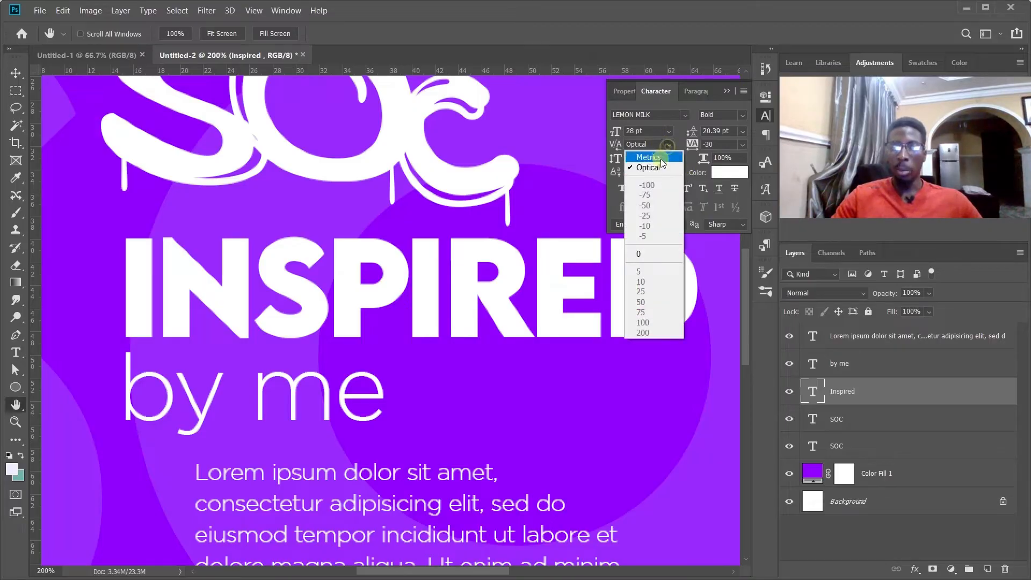
{"action": "left_click", "coordinate": [659, 156]}
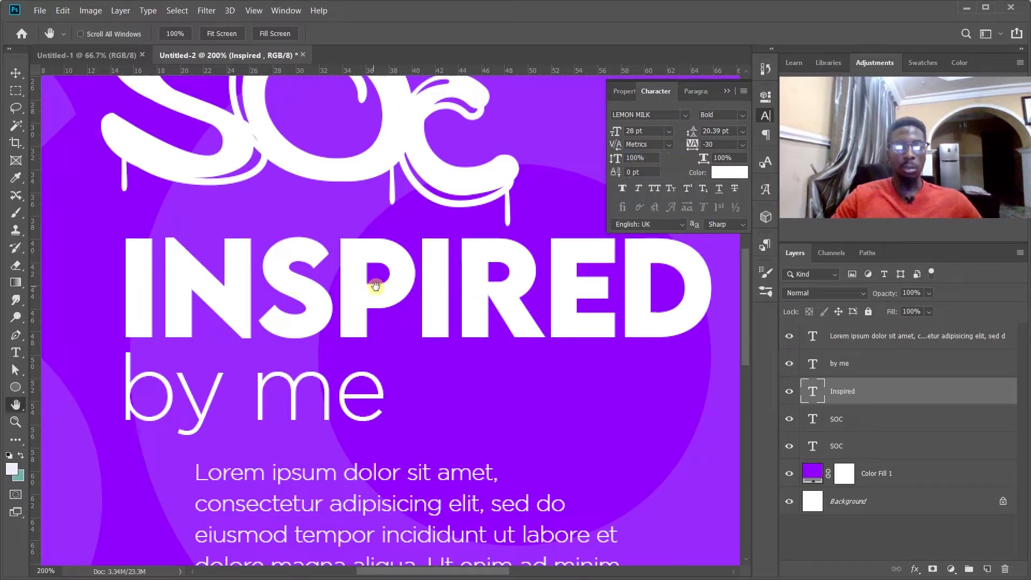
{"action": "left_click_drag", "start_coordinate": [539, 309], "coordinate": [485, 310]}
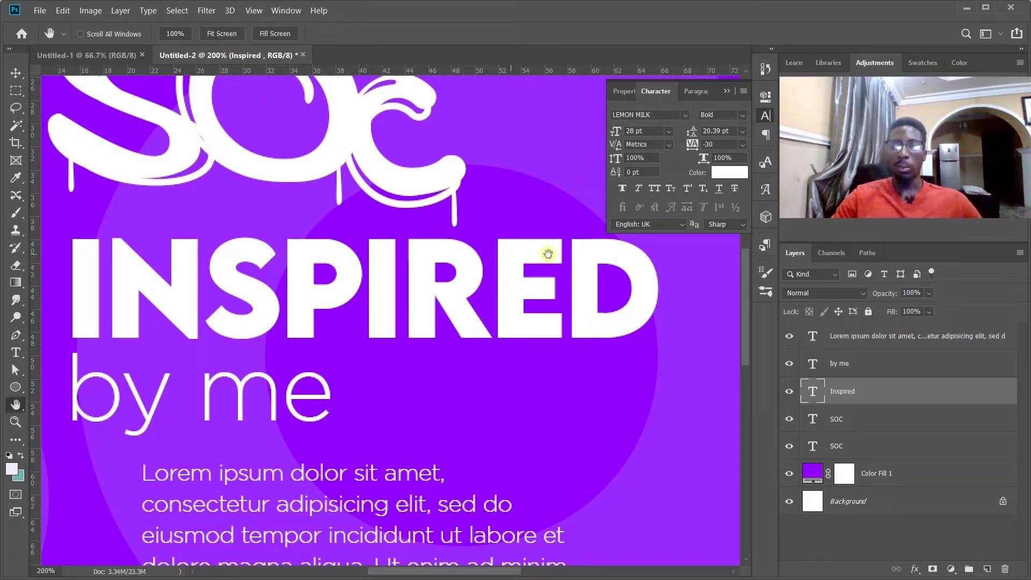
Change the INSPIRED text's kerning from the automatic mode to a value of 0.
{"action": "left_click", "coordinate": [669, 145]}
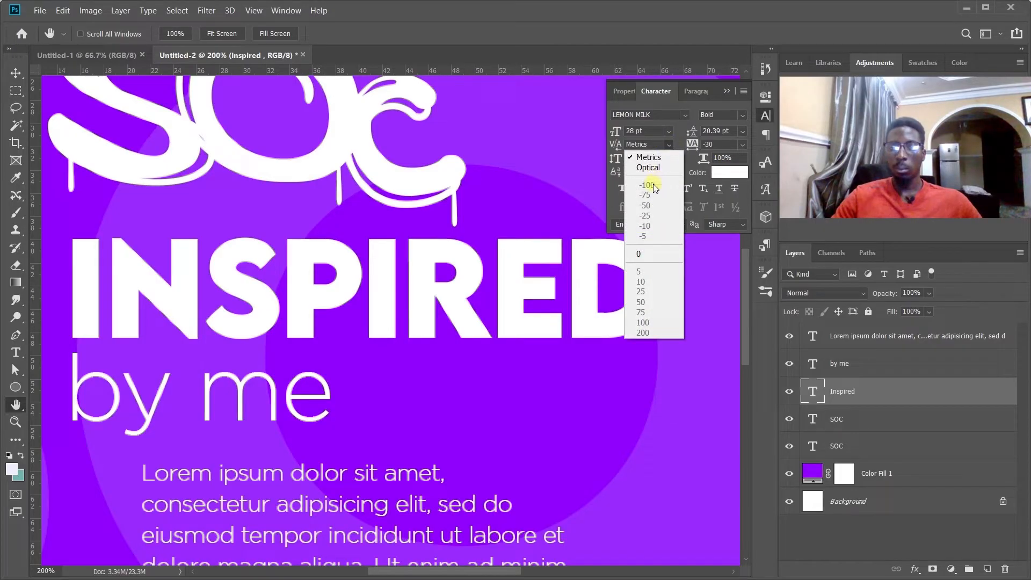
{"action": "left_click", "coordinate": [685, 161]}
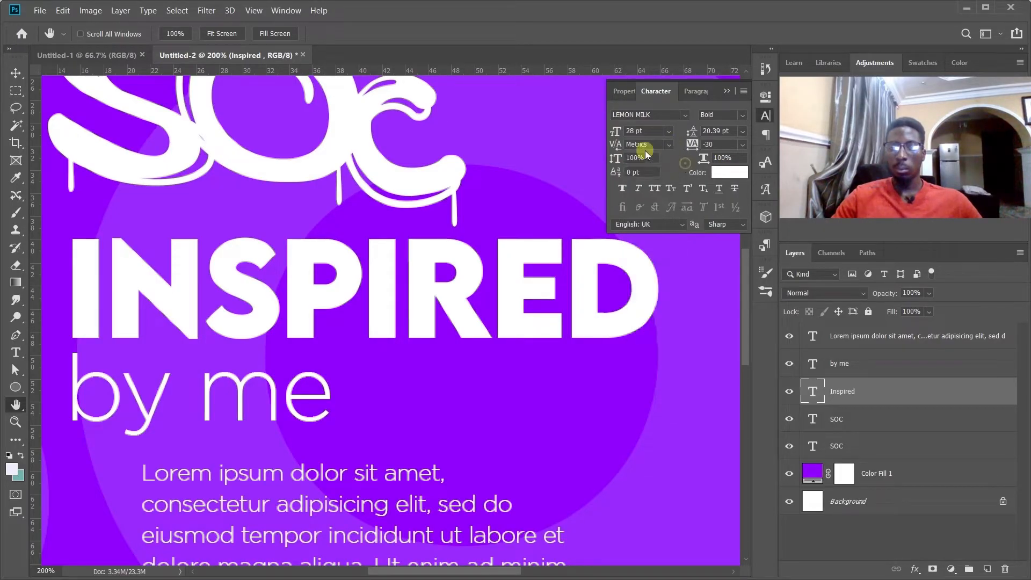
{"action": "left_click", "coordinate": [666, 144]}
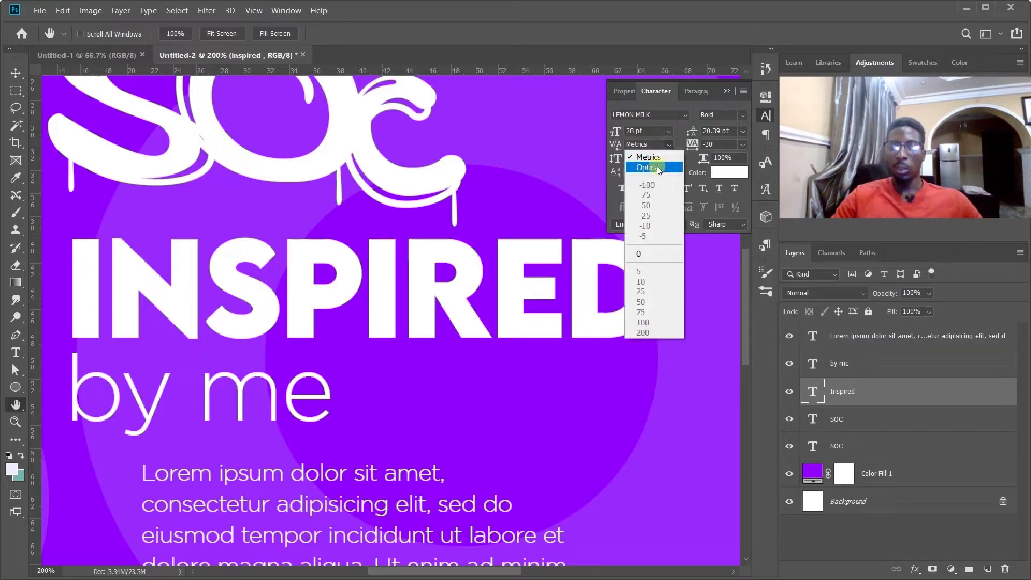
{"action": "left_click", "coordinate": [686, 168]}
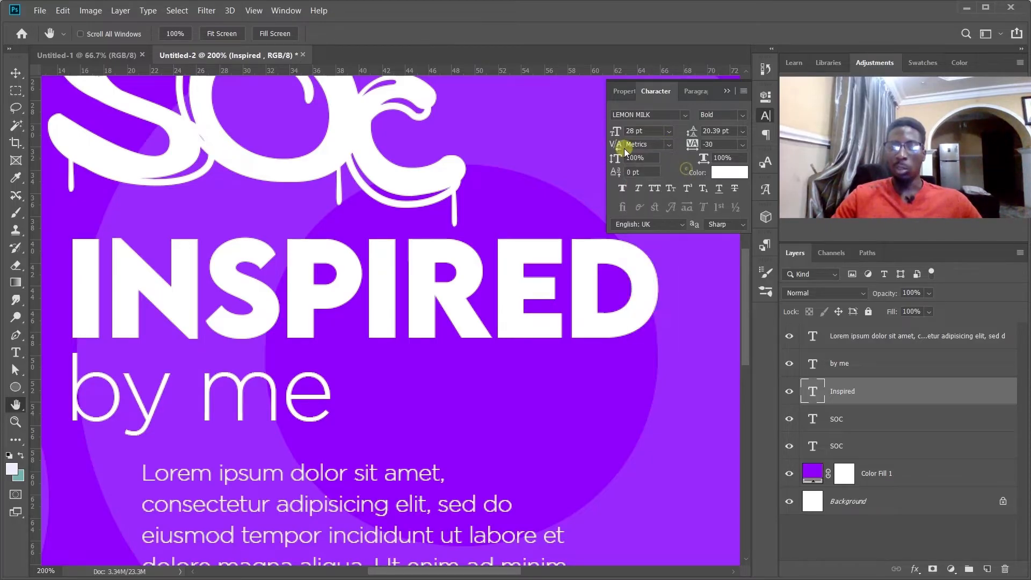
{"action": "left_click", "coordinate": [669, 144]}
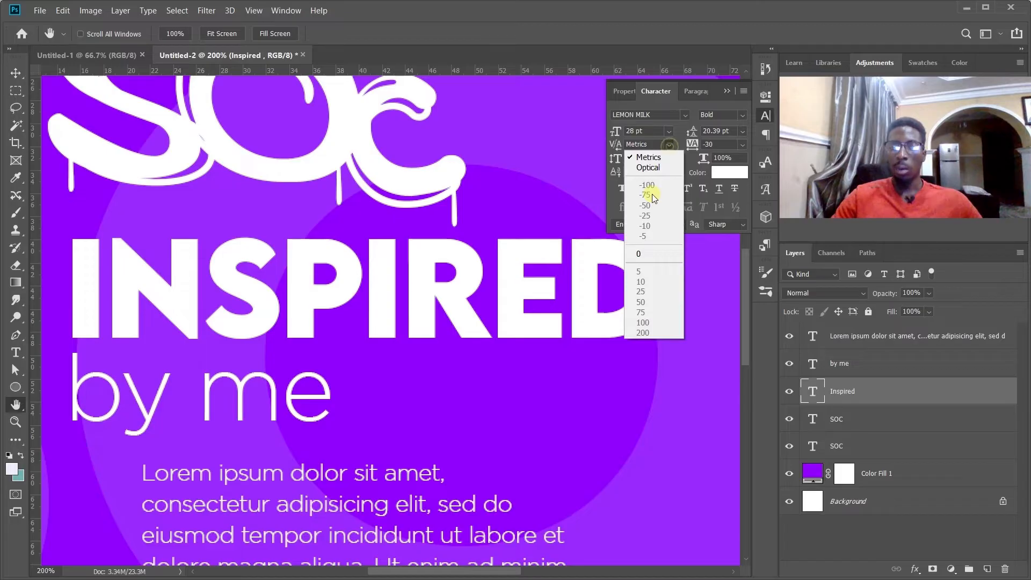
{"action": "left_click", "coordinate": [690, 168]}
{"action": "left_click_drag", "start_coordinate": [615, 143], "coordinate": [590, 145]}
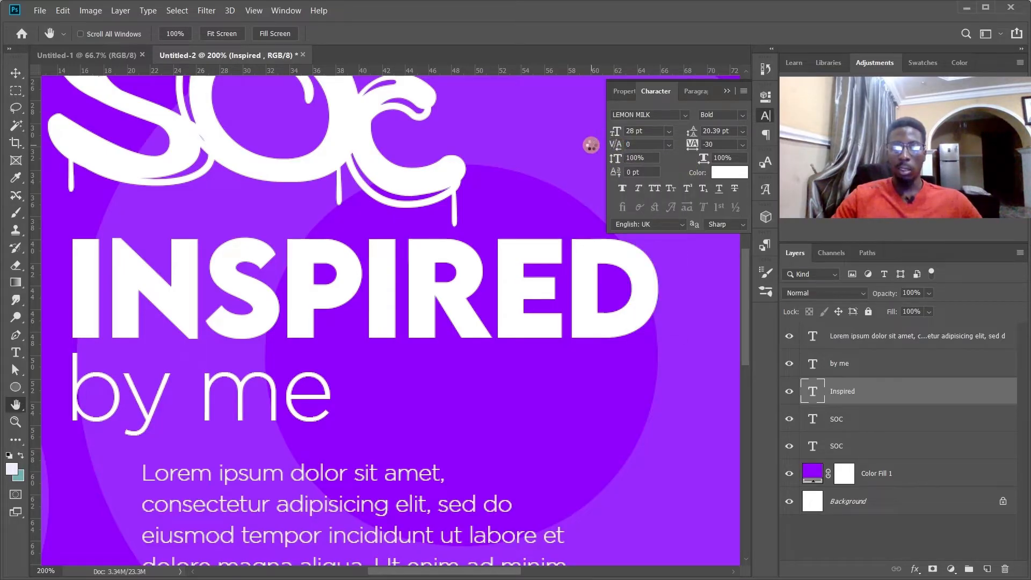
{"action": "left_click_drag", "start_coordinate": [615, 146], "coordinate": [634, 145]}
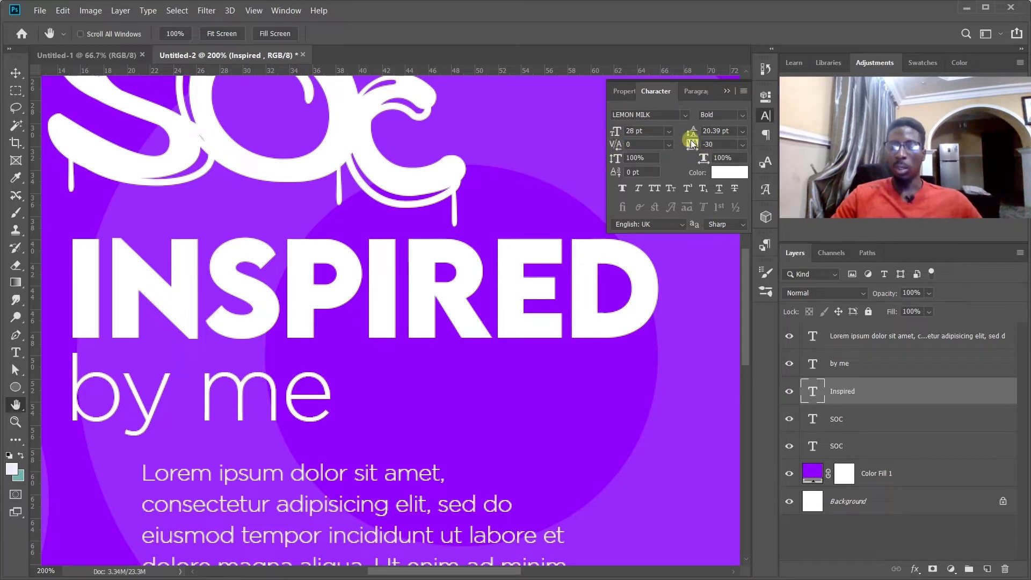
Try extremely tight and very wide tracking on the INSPIRED text.
{"action": "key", "text": "ctrl+minus"}
{"action": "key", "text": "ctrl+minus"}
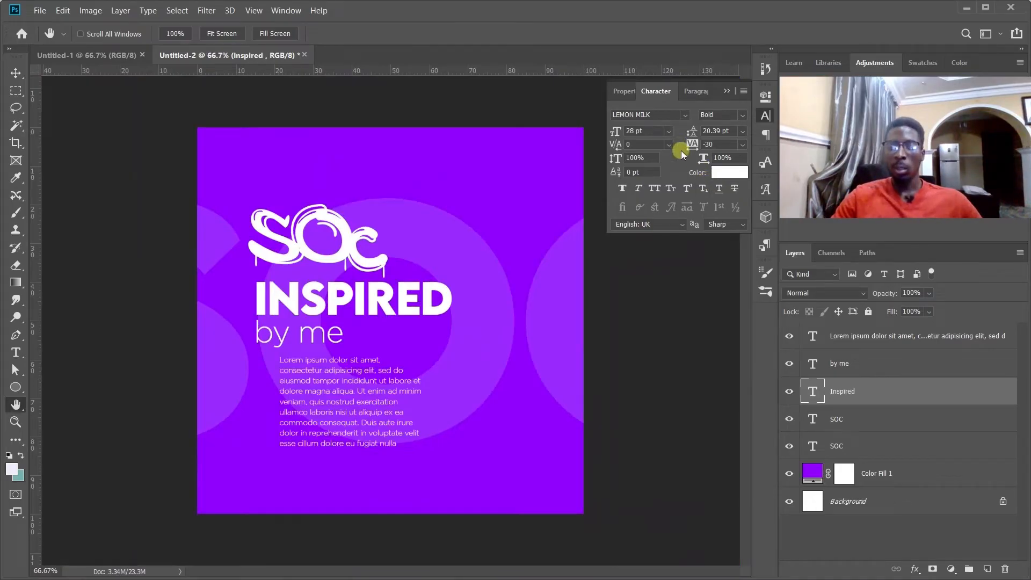
{"action": "left_click", "coordinate": [742, 144]}
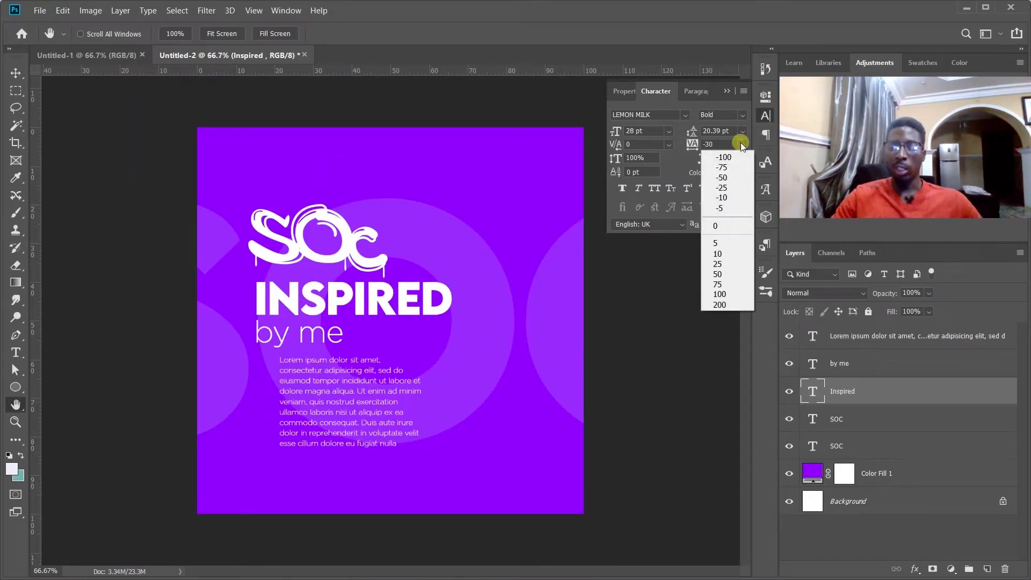
{"action": "left_click", "coordinate": [671, 170]}
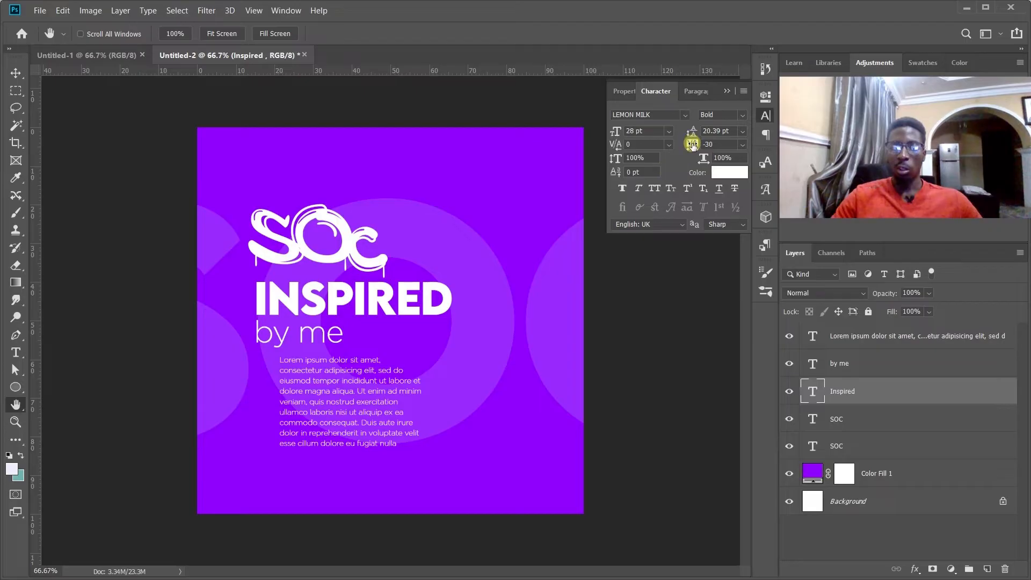
{"action": "left_click_drag", "start_coordinate": [705, 144], "coordinate": [666, 141]}
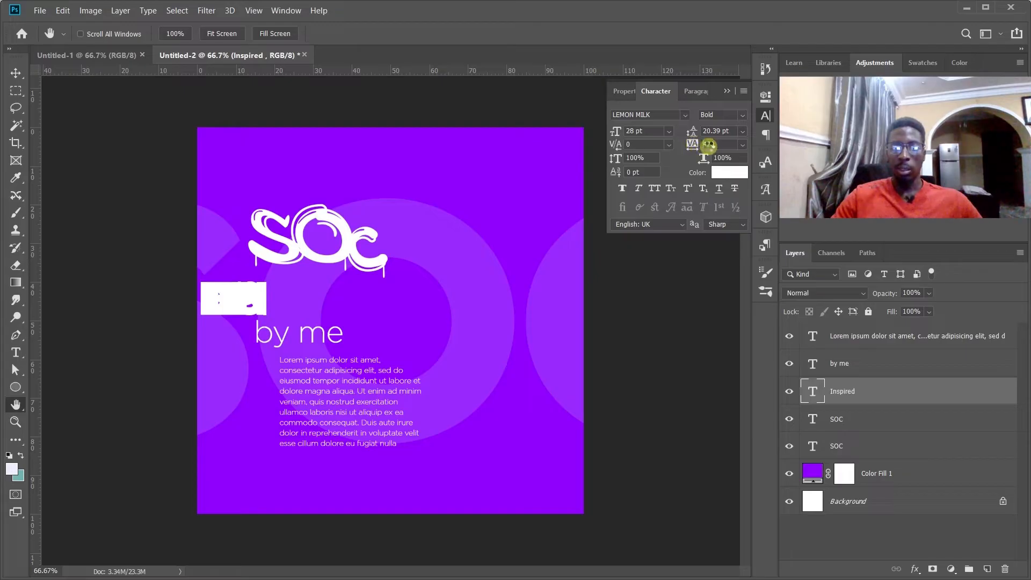
{"action": "left_click_drag", "start_coordinate": [717, 145], "coordinate": [719, 145]}
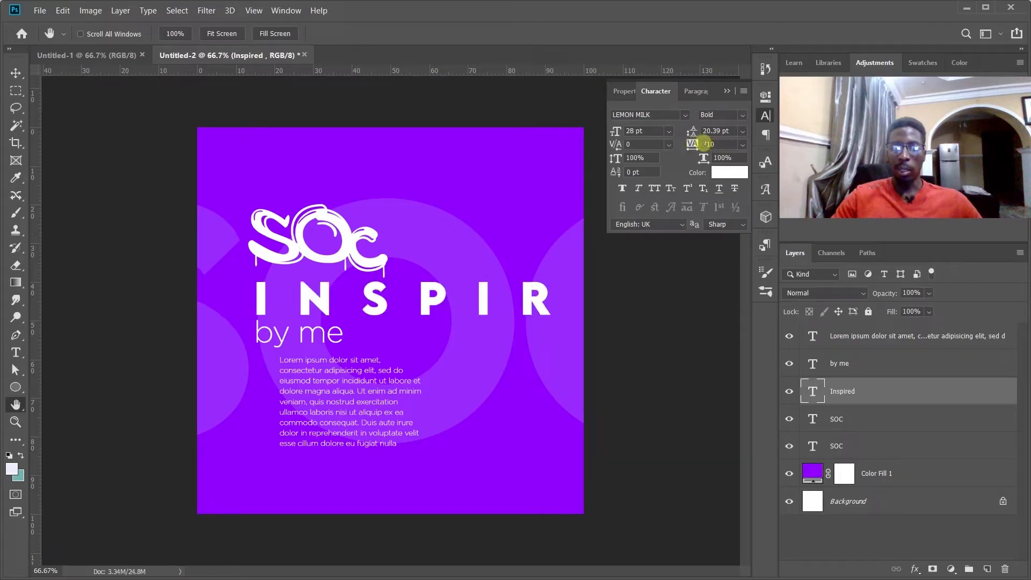
{"action": "left_click_drag", "start_coordinate": [700, 148], "coordinate": [703, 147]}
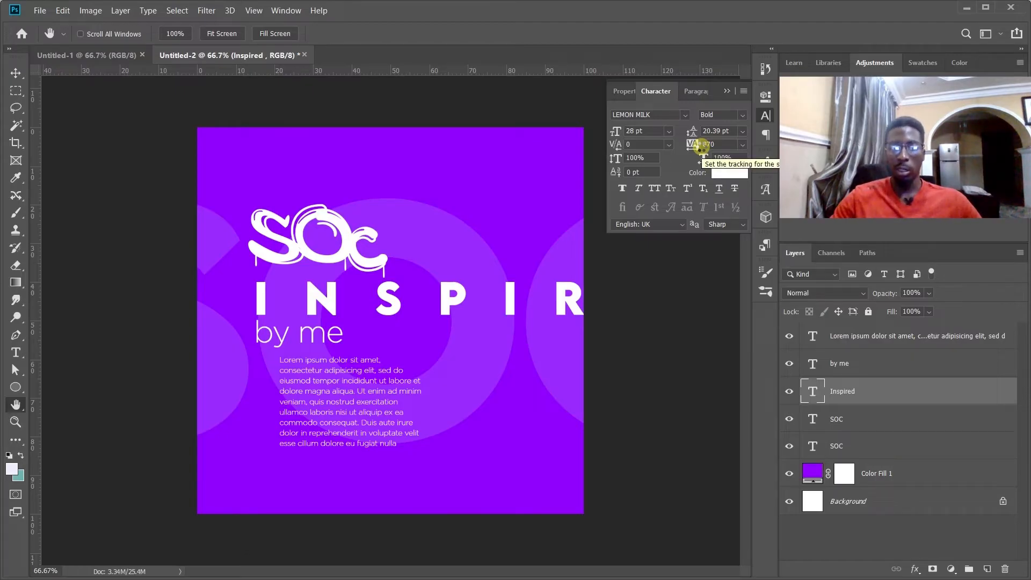
Set the INSPIRED text's tracking to 0.
{"action": "left_click", "coordinate": [712, 144]}
{"action": "type", "text": "0"}
{"action": "key", "text": "Return"}
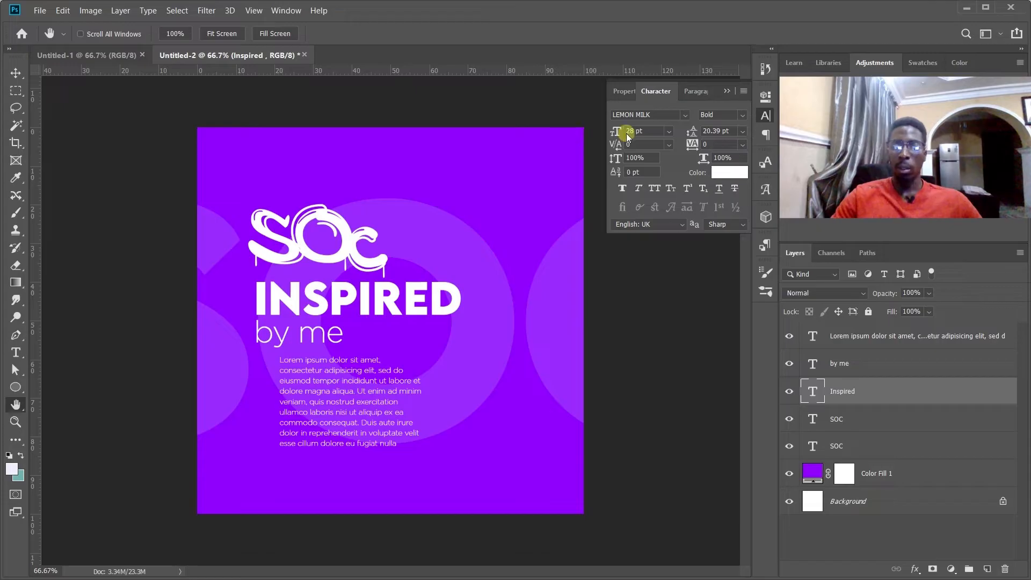
Set the INSPIRED text's tracking to -90.
{"action": "left_click", "coordinate": [720, 143]}
{"action": "type", "text": "-"}
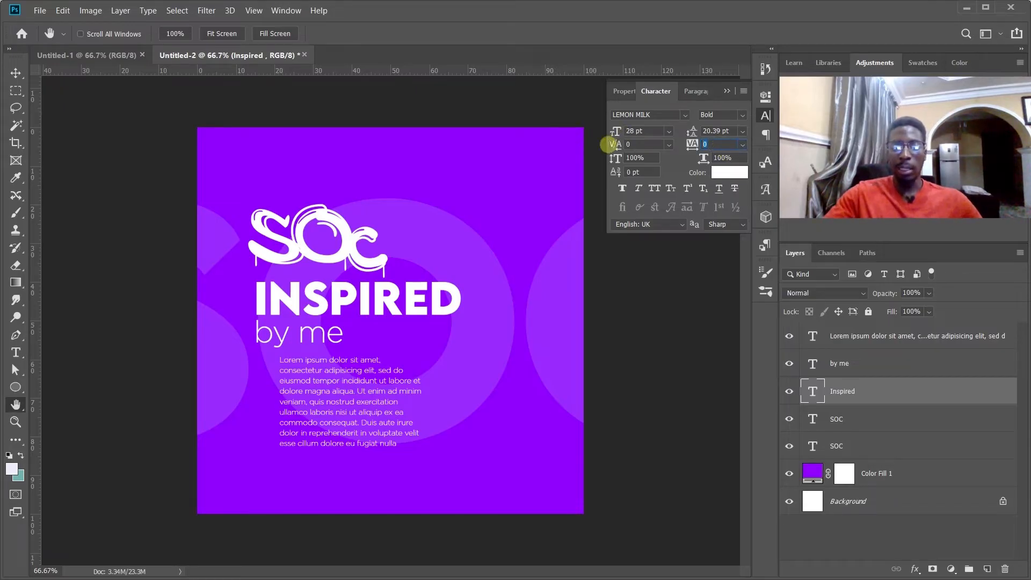
{"action": "type", "text": "90"}
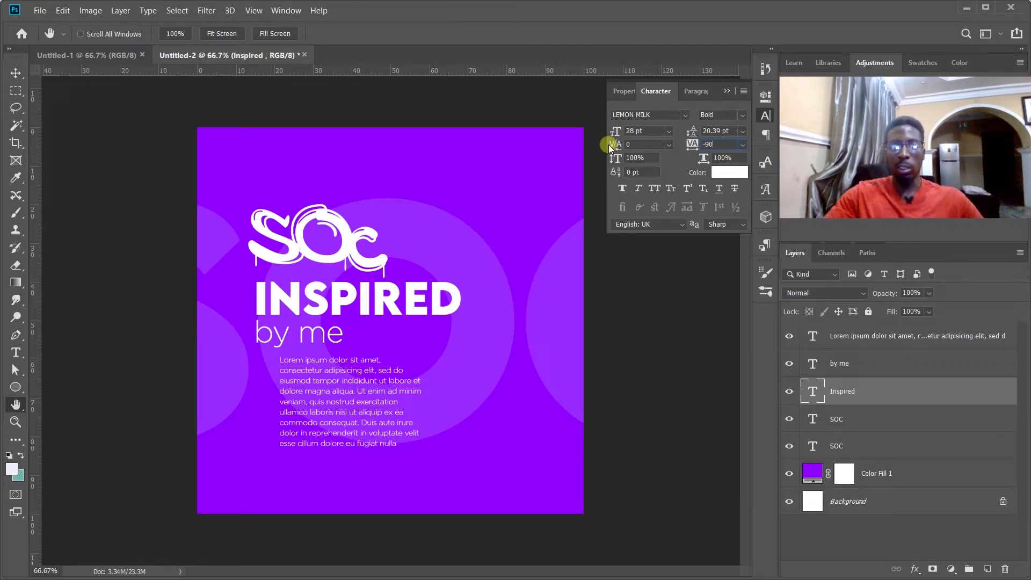
{"action": "key", "text": "Return"}
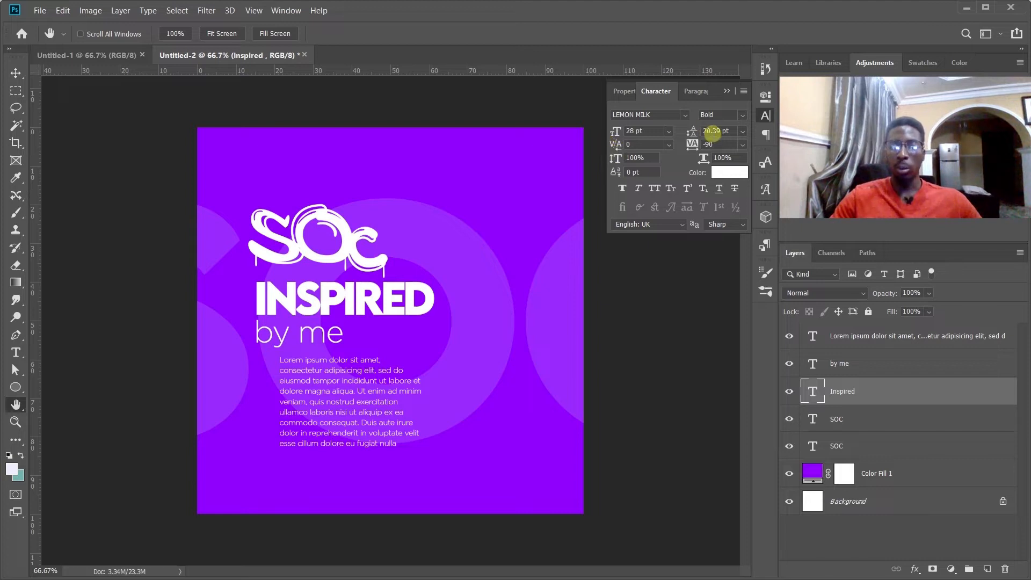
Try a tracking of -200 on the INSPIRED text and undo it.
{"action": "type", "text": "-200"}
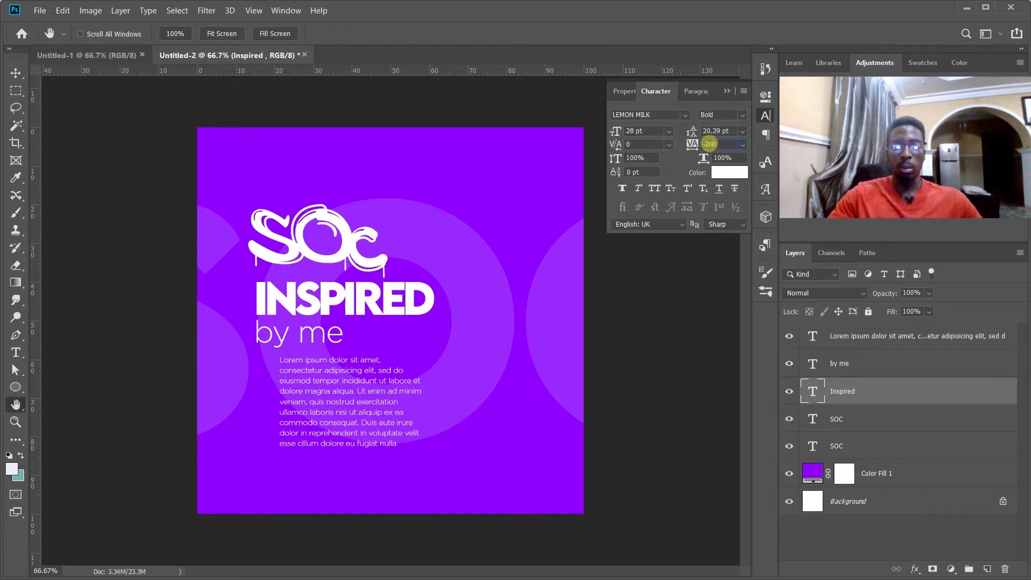
{"action": "key", "text": "Return"}
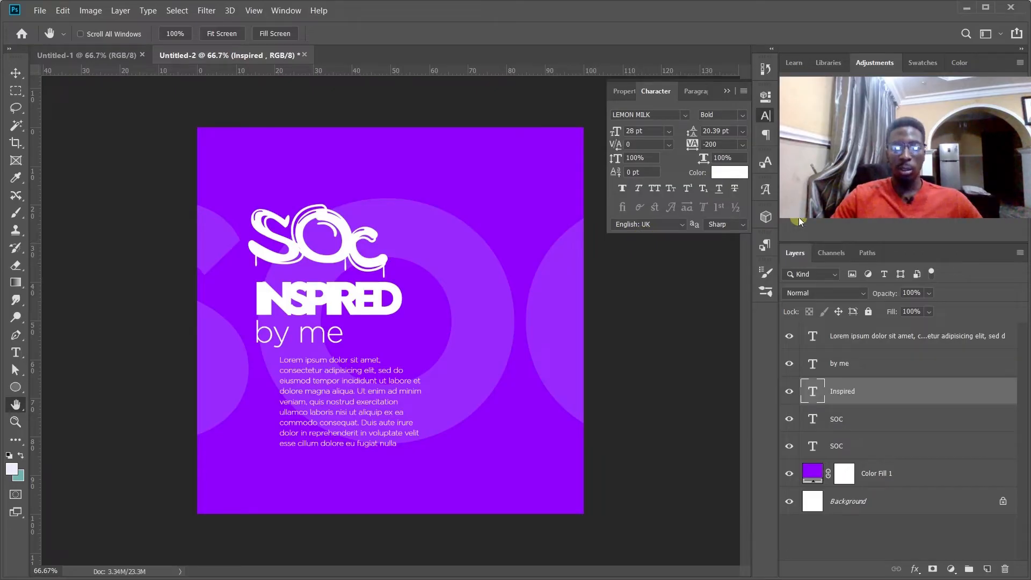
{"action": "key", "text": "ctrl+z"}
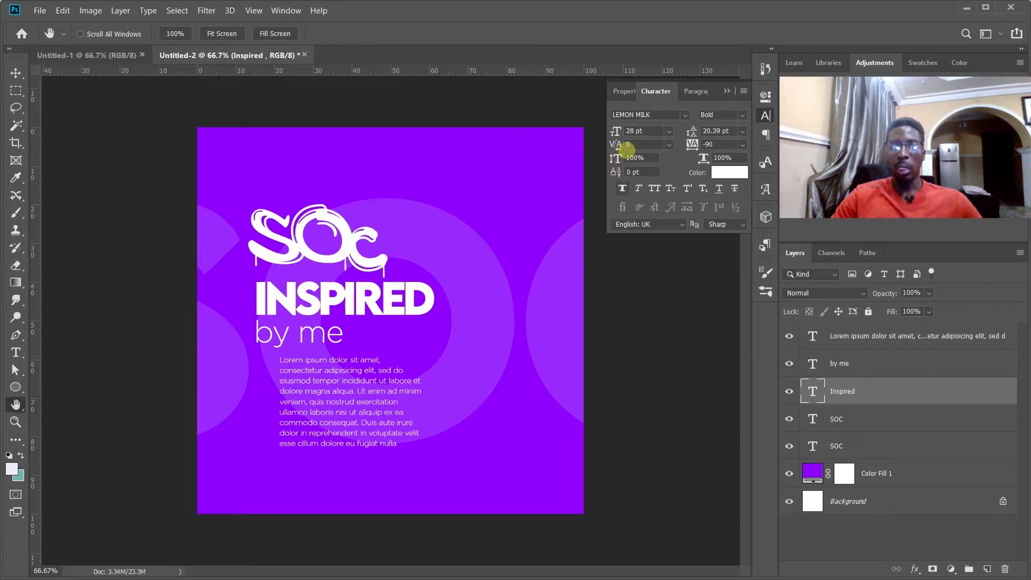
Try stretching the INSPIRED text vertically, and widening it to 160% horizontal scale, undoing each change.
{"action": "mouse_move", "coordinate": [616, 159]}
{"action": "left_mouse_down"}
{"action": "mouse_move", "coordinate": [667, 158]}
{"action": "mouse_move", "coordinate": [621, 160]}
{"action": "left_mouse_up"}
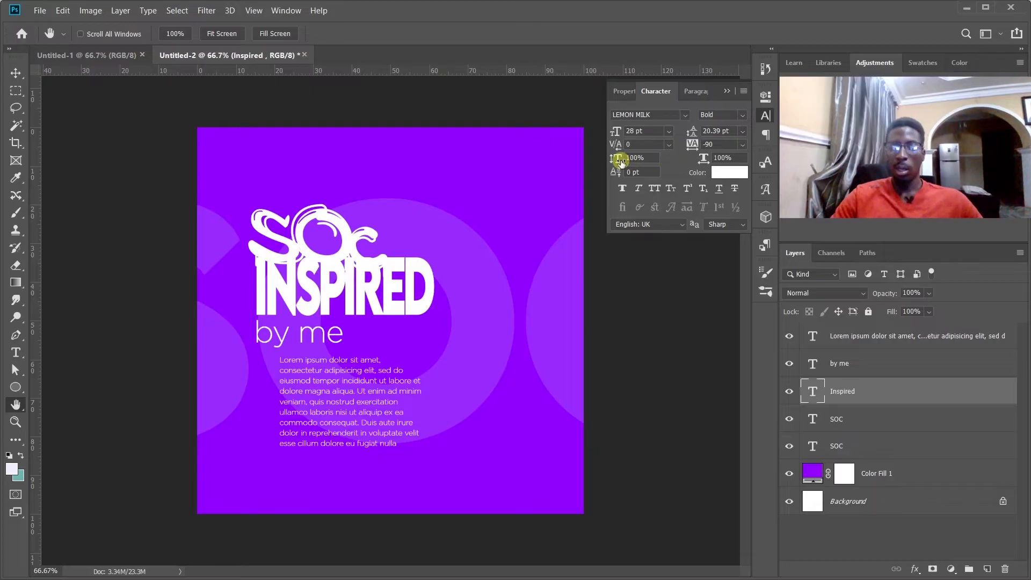
{"action": "left_click_drag", "start_coordinate": [706, 158], "coordinate": [745, 159]}
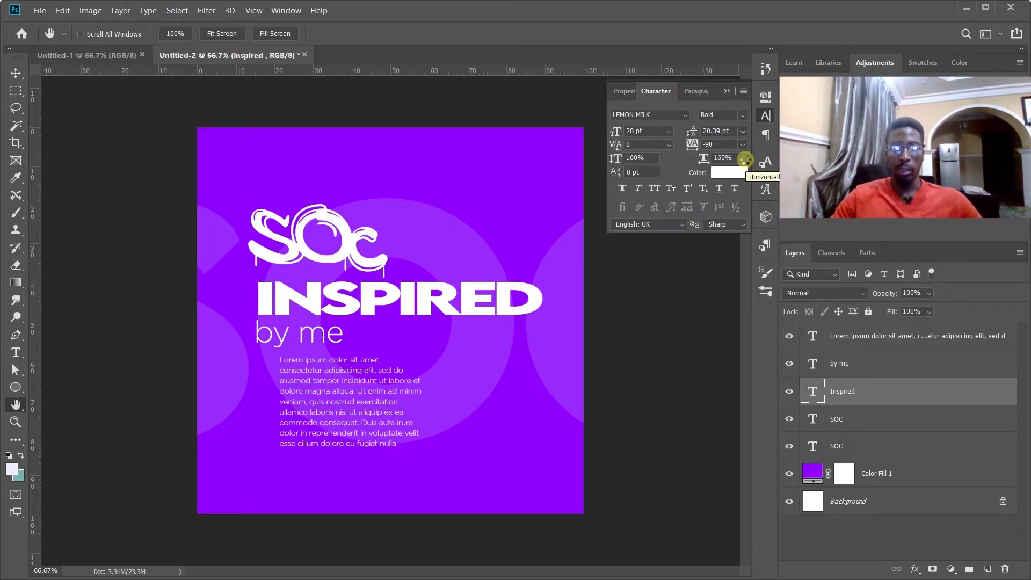
{"action": "key", "text": "ctrl+z"}
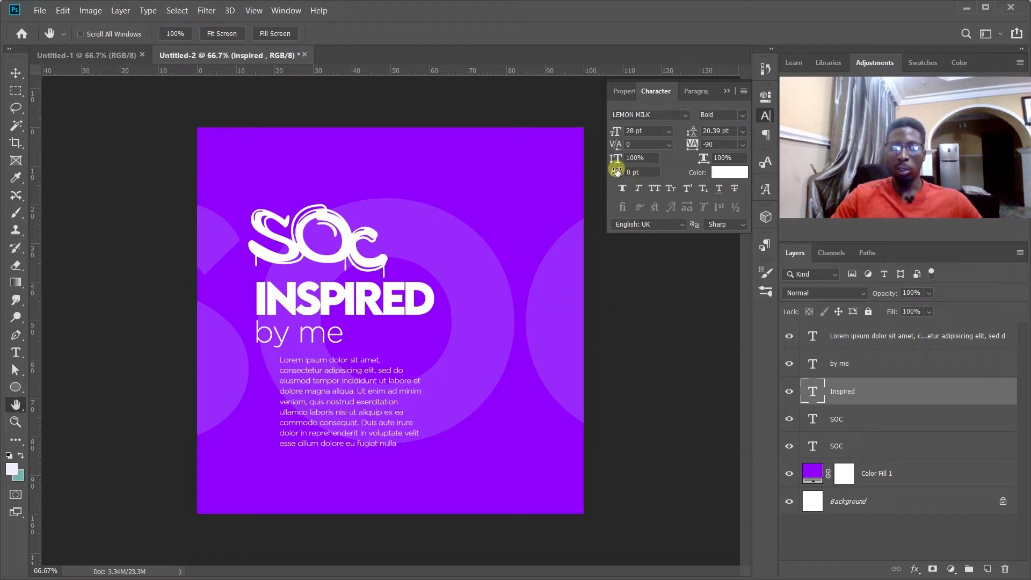
Raise only the letter D of INSPIRED with a baseline shift of 15 pt and commit the text edit.
{"action": "key", "text": "t"}
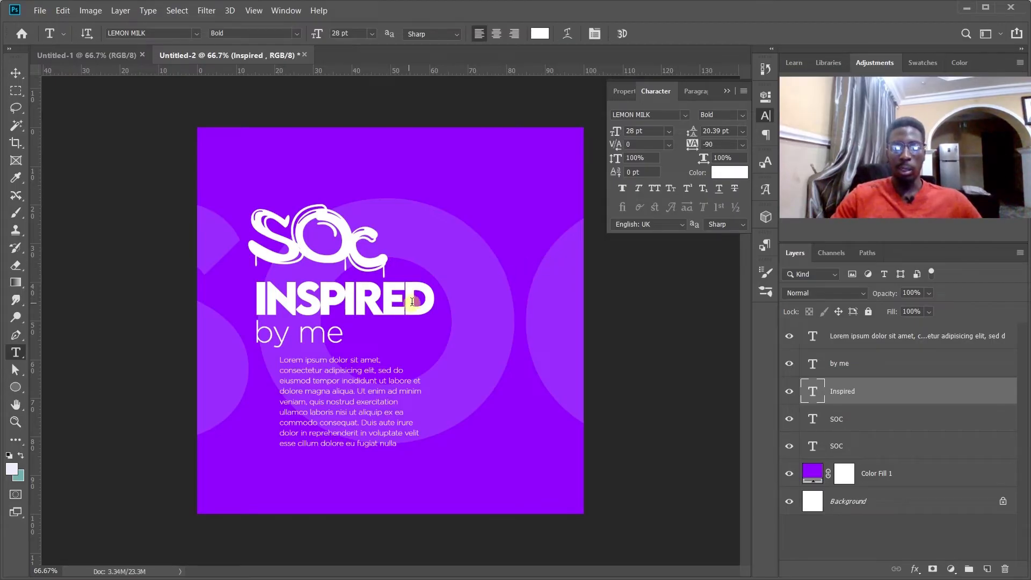
{"action": "left_click_drag", "start_coordinate": [409, 301], "coordinate": [444, 302]}
{"action": "left_click_drag", "start_coordinate": [614, 173], "coordinate": [619, 175]}
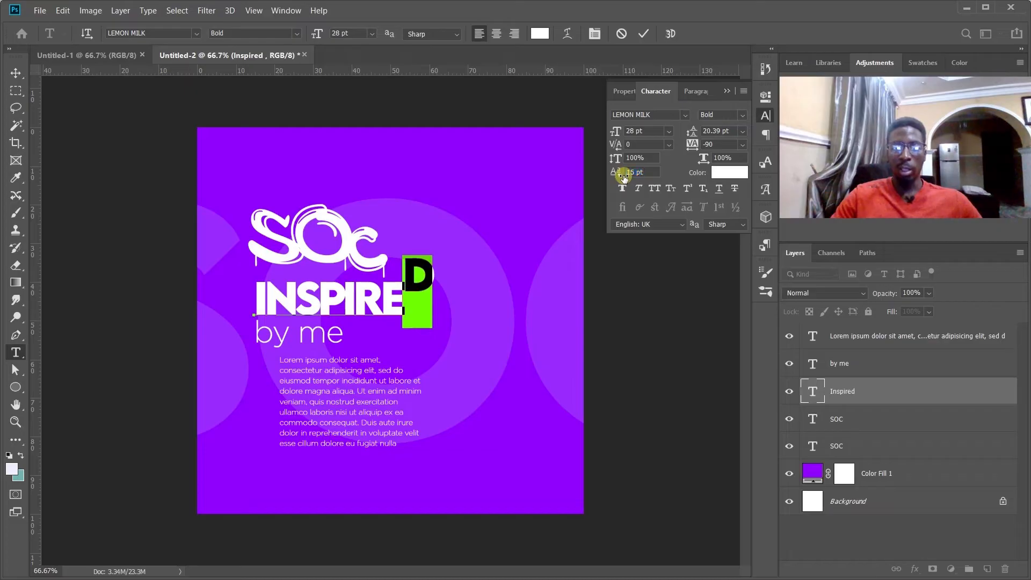
{"action": "left_click", "coordinate": [643, 35]}
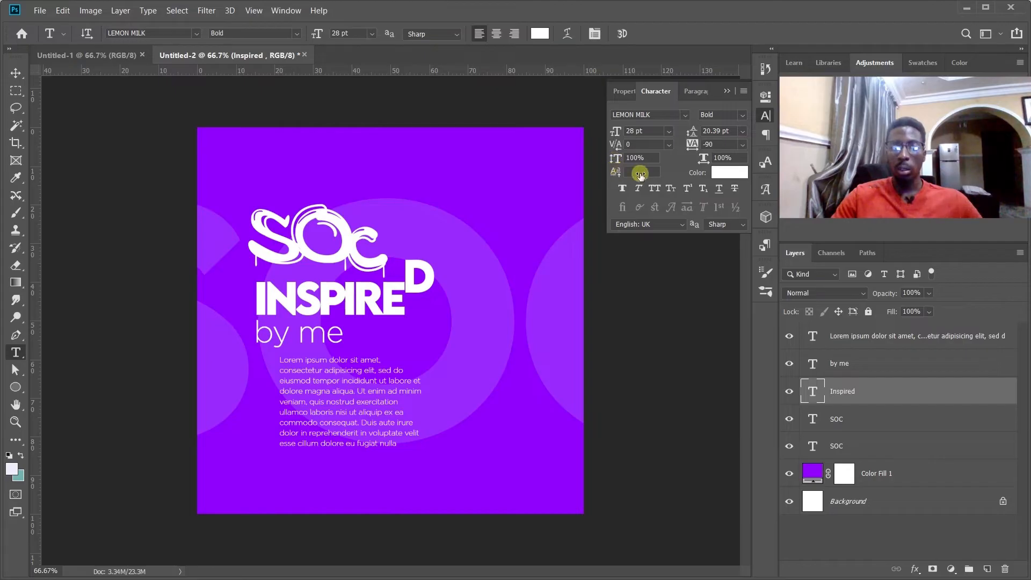
Try a 50 pt baseline shift on the whole INSPIRED text layer and undo it.
{"action": "left_click", "coordinate": [641, 175]}
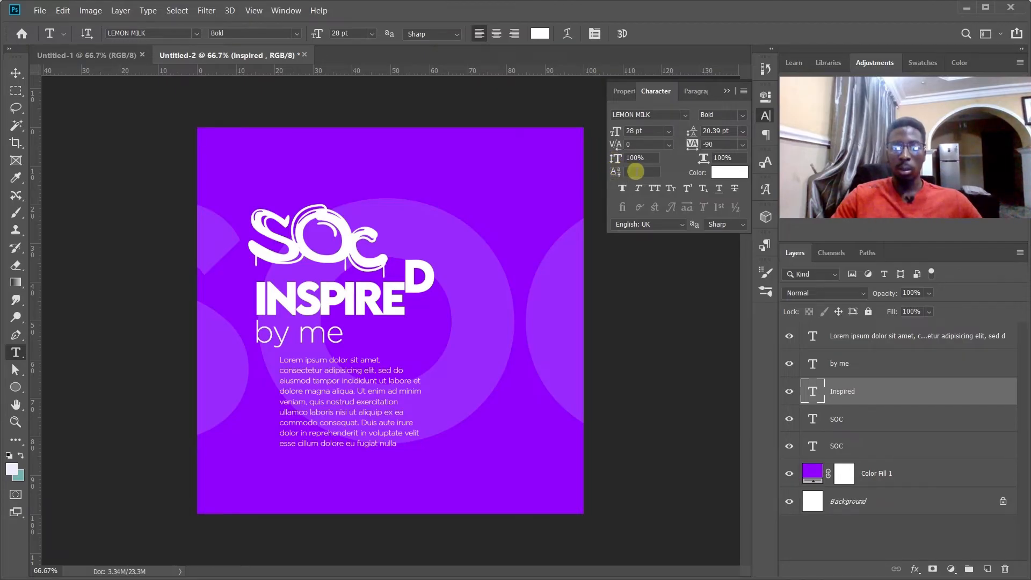
{"action": "type", "text": "50 pt"}
{"action": "key", "text": "Return"}
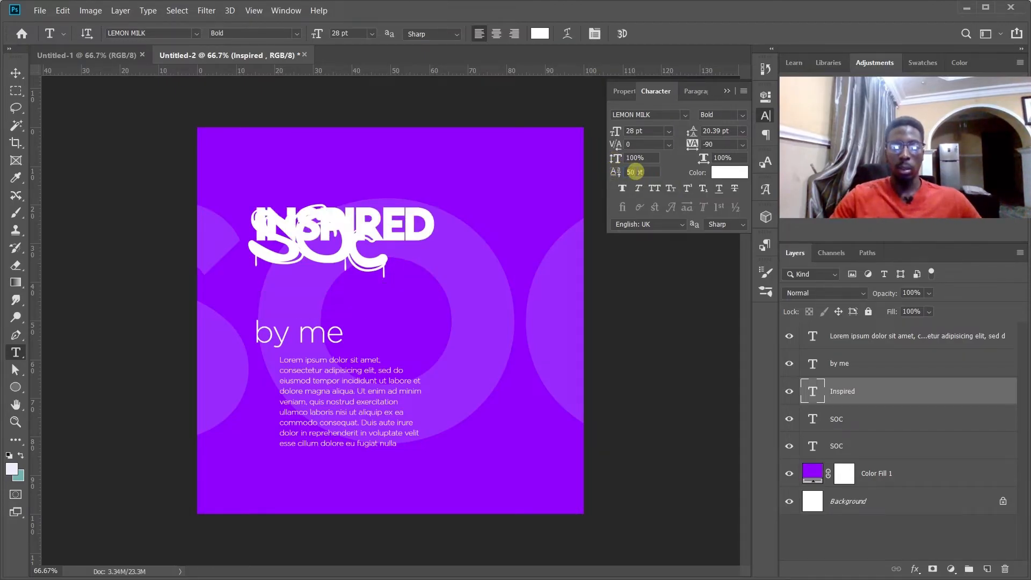
{"action": "key", "text": "ctrl+z"}
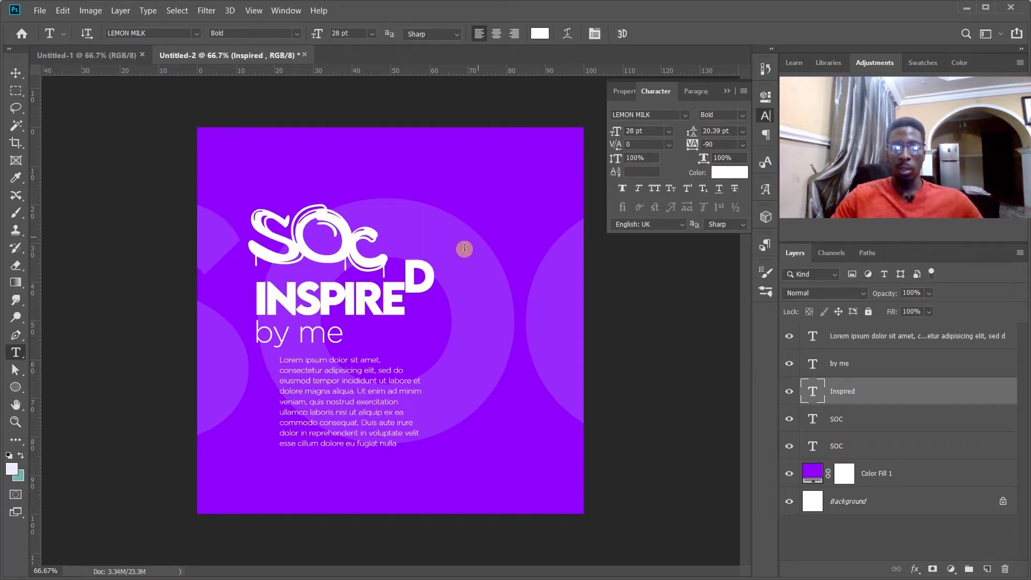
Try a 50 pt baseline shift on just the letters RED of INSPIRED and undo it.
{"action": "left_click_drag", "start_coordinate": [409, 280], "coordinate": [435, 280]}
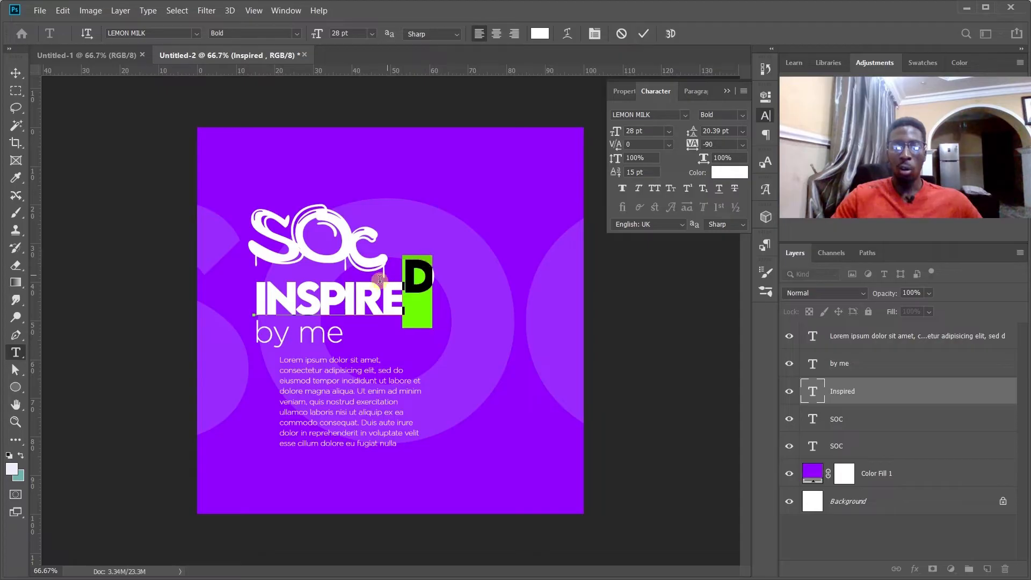
{"action": "left_click", "coordinate": [355, 295], "text": "shift"}
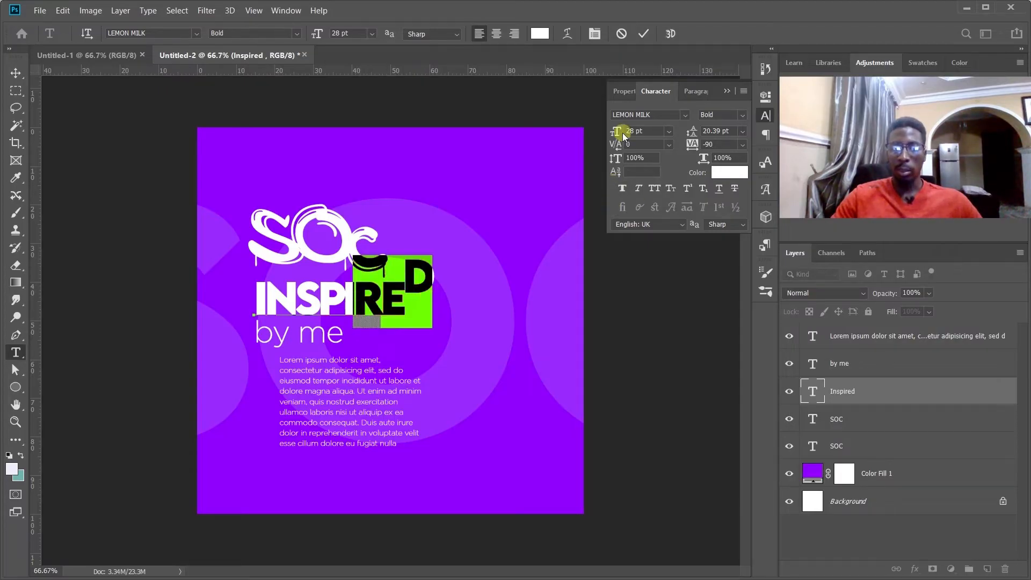
{"action": "left_click", "coordinate": [631, 170]}
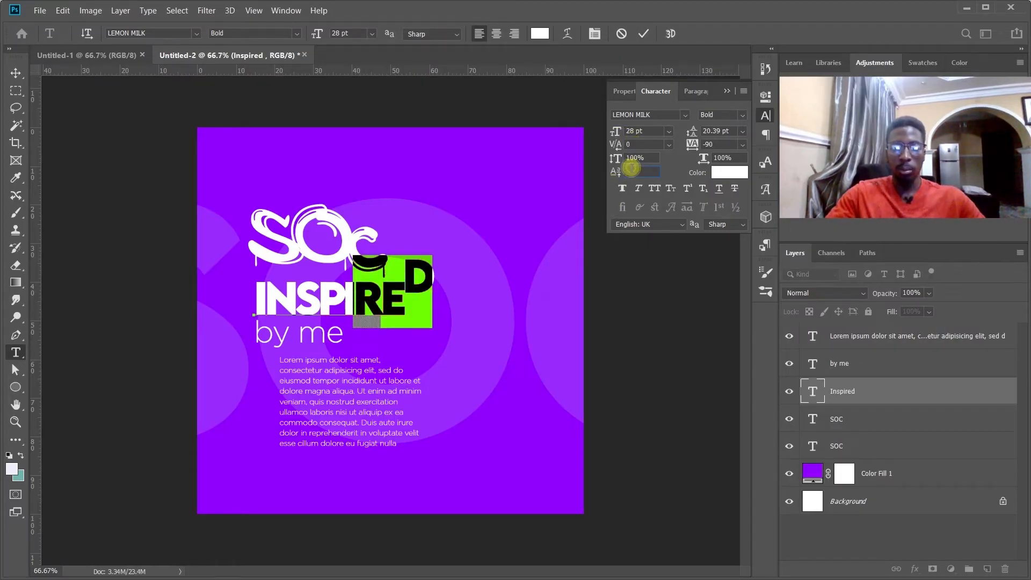
{"action": "type", "text": "50"}
{"action": "key", "text": "Return"}
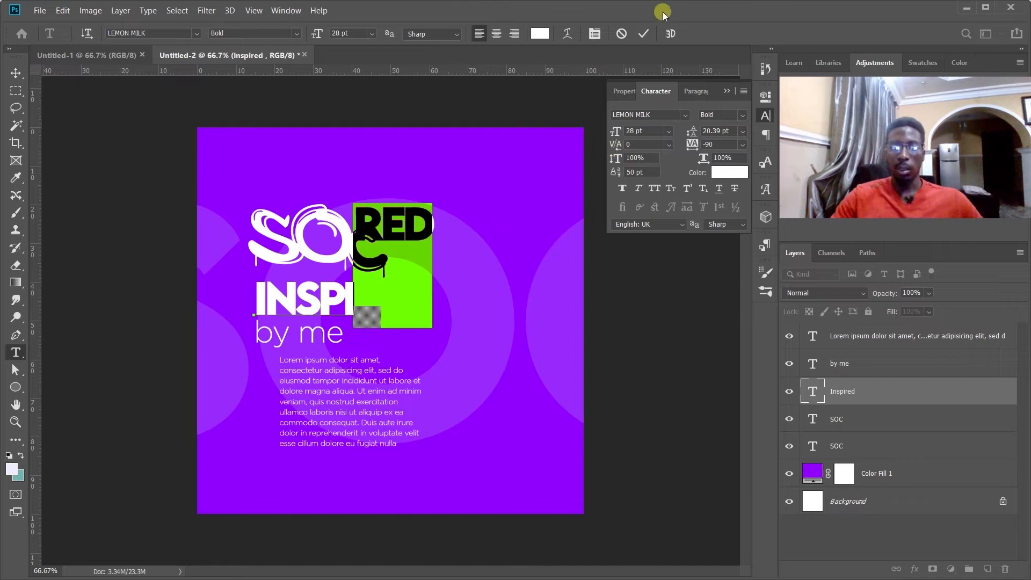
{"action": "left_click", "coordinate": [646, 33]}
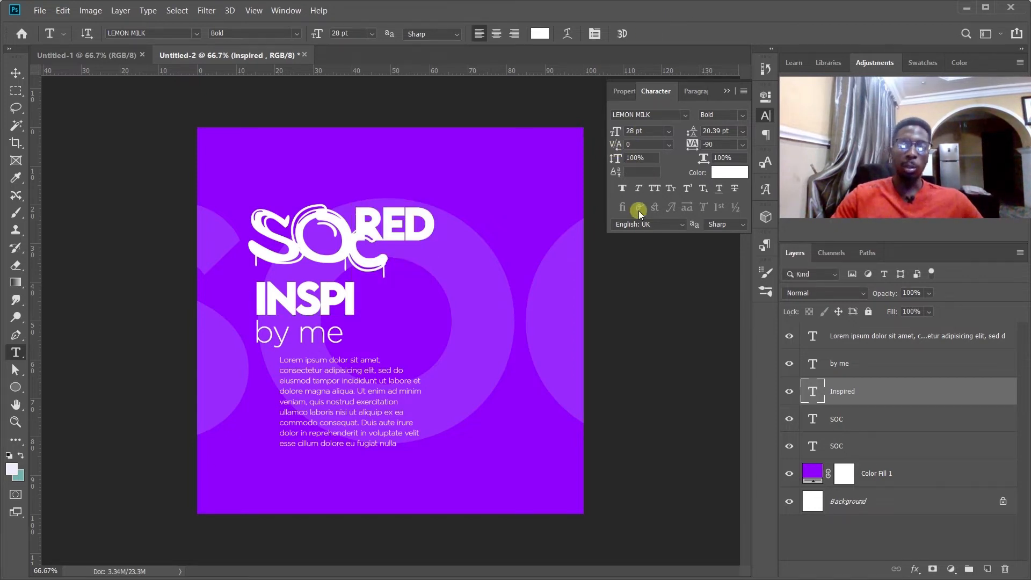
{"action": "left_click", "coordinate": [639, 211]}
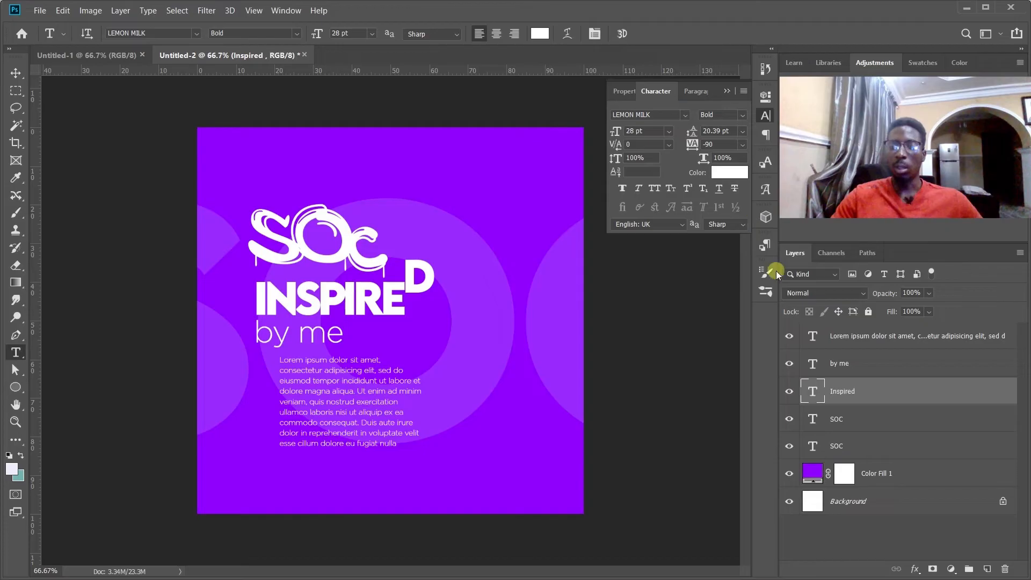
Change the INSPIRED text's color to orange ffb034.
{"action": "left_click", "coordinate": [723, 174]}
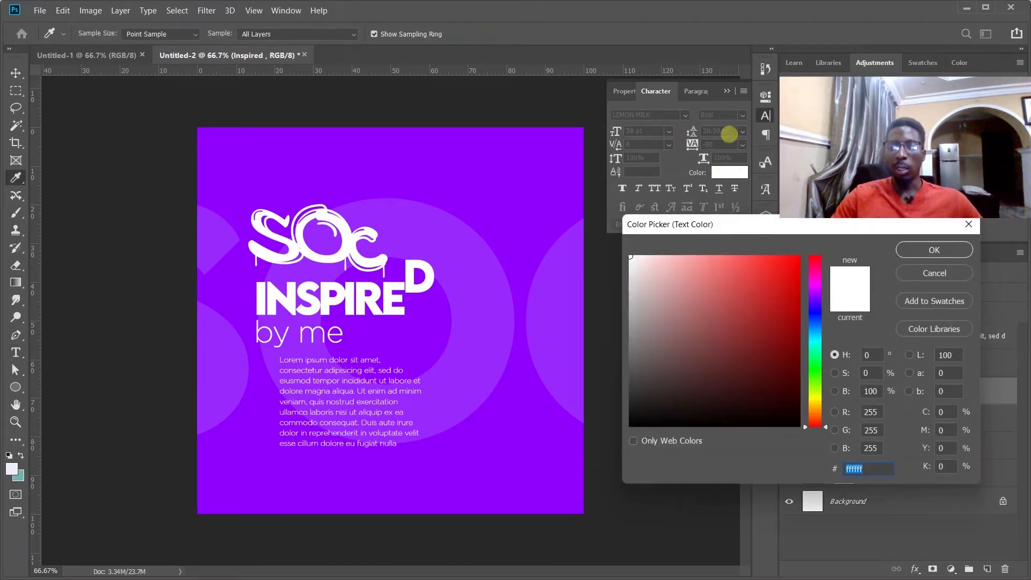
{"action": "left_click_drag", "start_coordinate": [755, 283], "coordinate": [766, 253]}
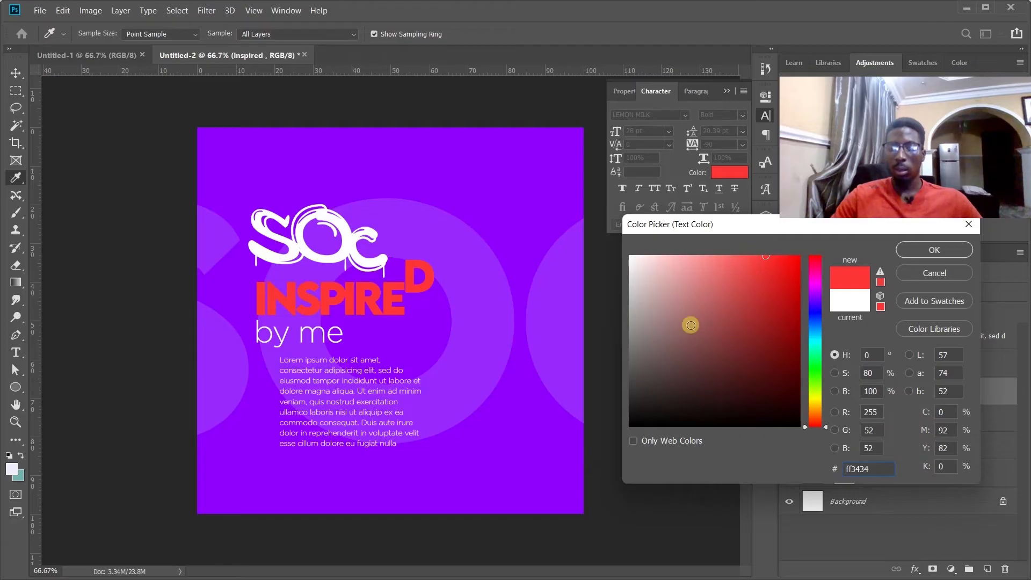
{"action": "left_click", "coordinate": [814, 412]}
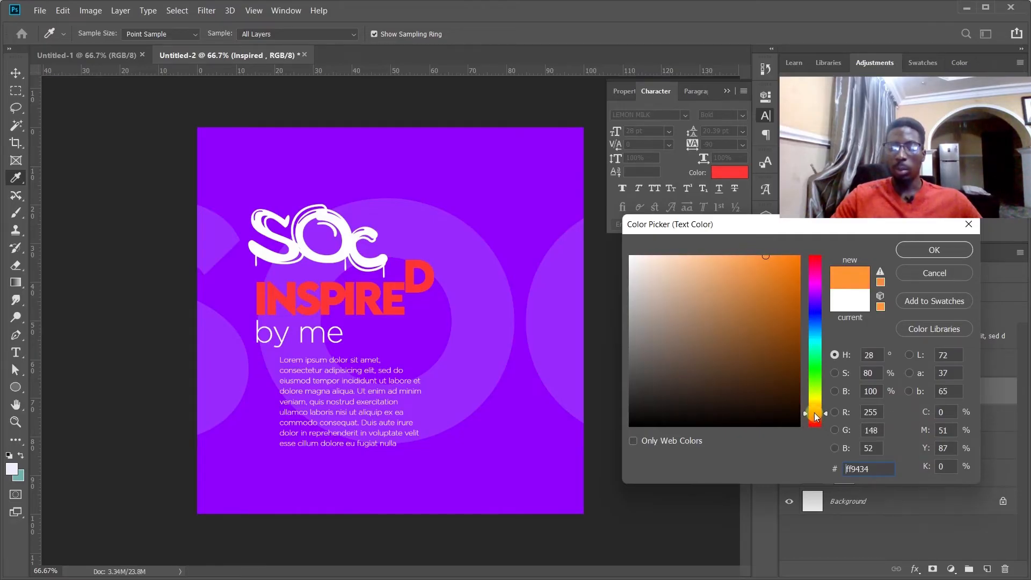
{"action": "left_click_drag", "start_coordinate": [814, 410], "coordinate": [814, 410]}
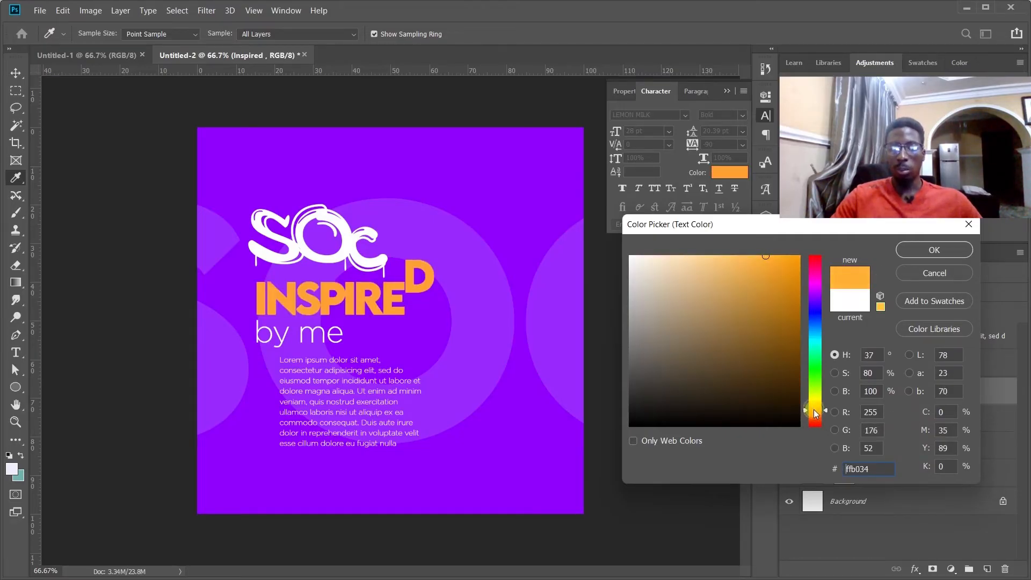
{"action": "left_click", "coordinate": [926, 250]}
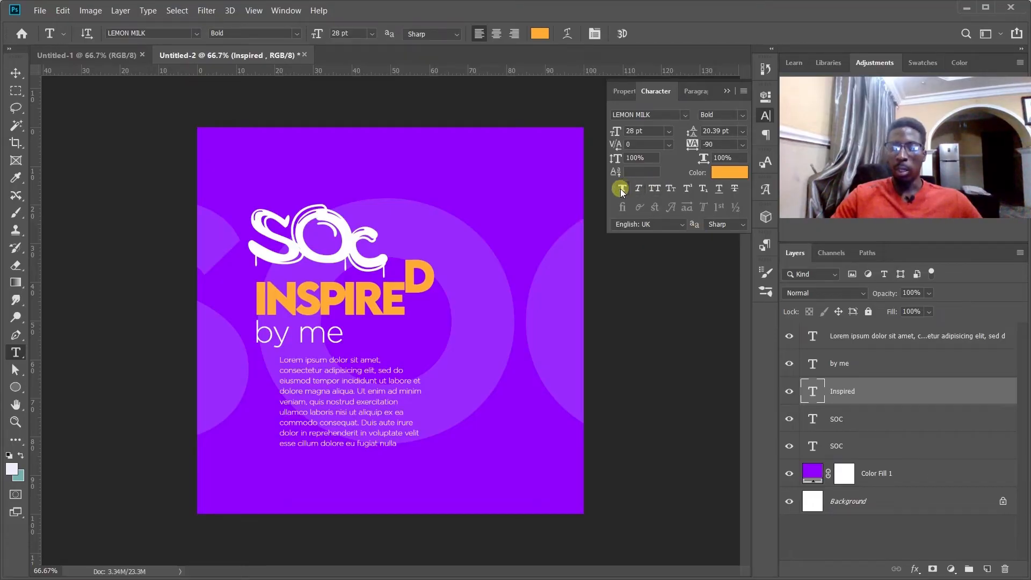
Apply Faux Bold to the by me text layer and inspect its letters up close.
{"action": "left_click", "coordinate": [849, 364]}
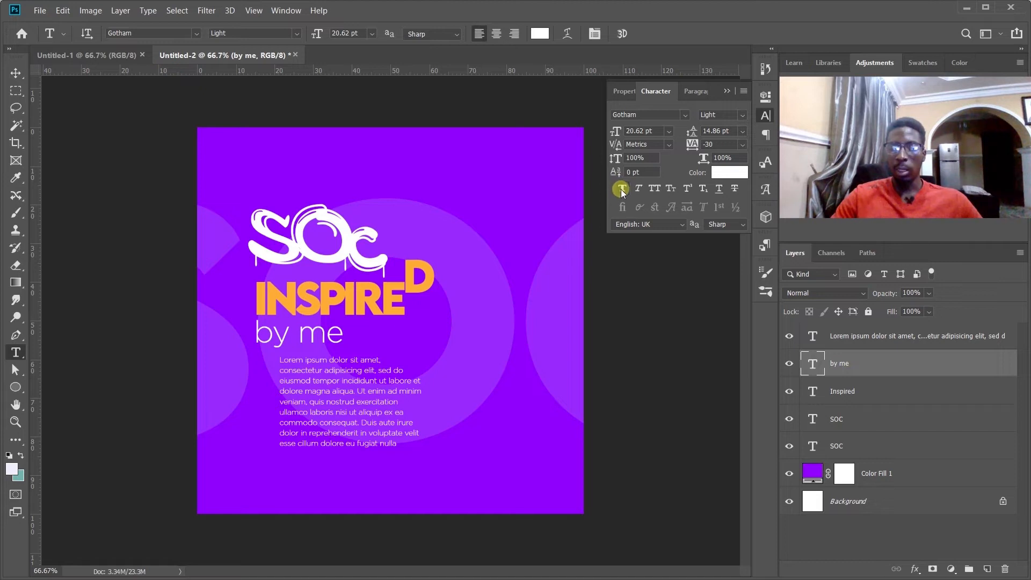
{"action": "left_click", "coordinate": [620, 191]}
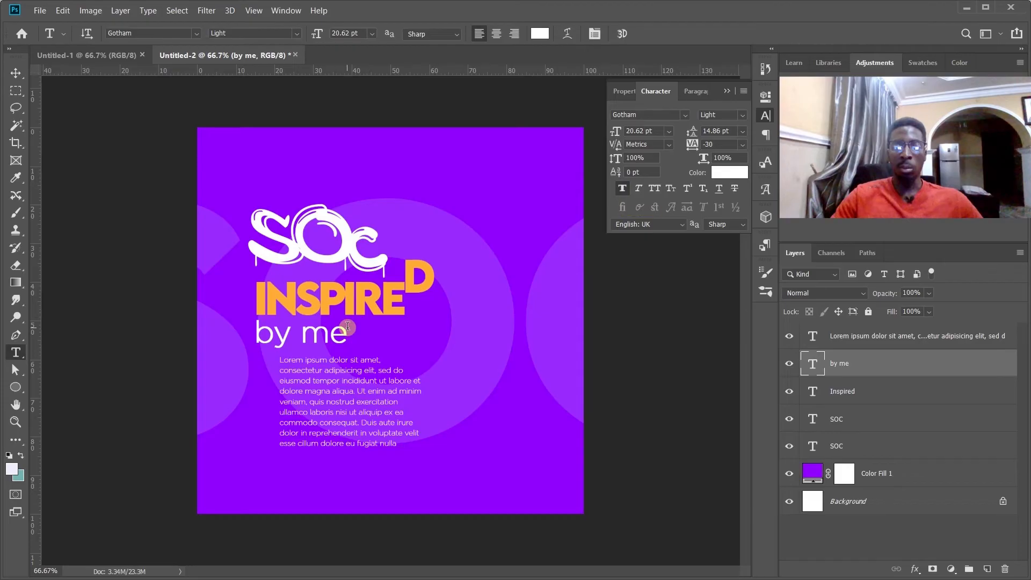
{"action": "key", "text": "ctrl+plus"}
{"action": "key", "text": "ctrl+plus"}
{"action": "key", "text": "h"}
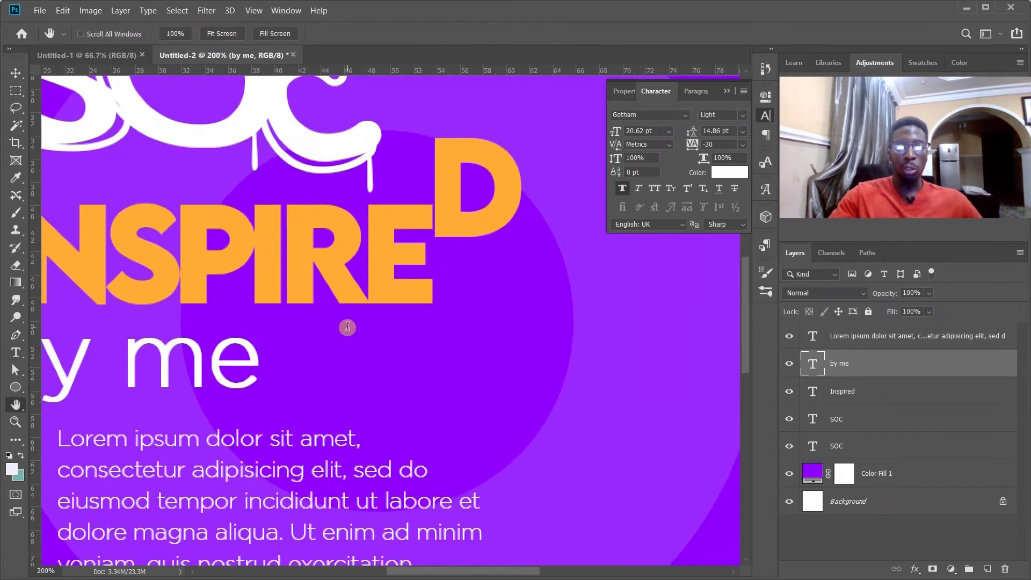
{"action": "left_click_drag", "start_coordinate": [293, 342], "coordinate": [445, 323]}
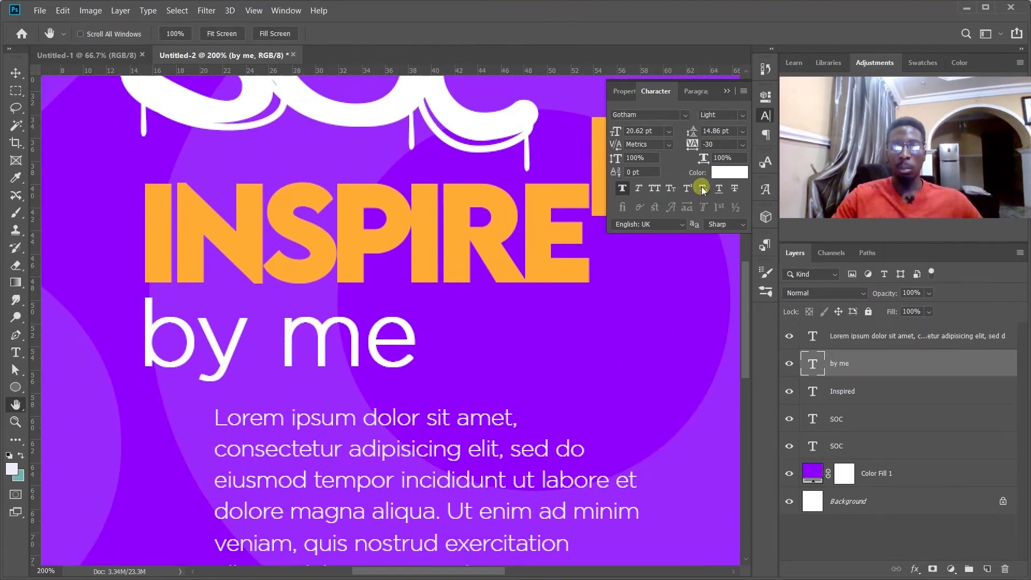
Toggle Faux Bold off and on for the by me text to compare stroke thickness, leaving it enabled.
{"action": "left_click", "coordinate": [624, 188]}
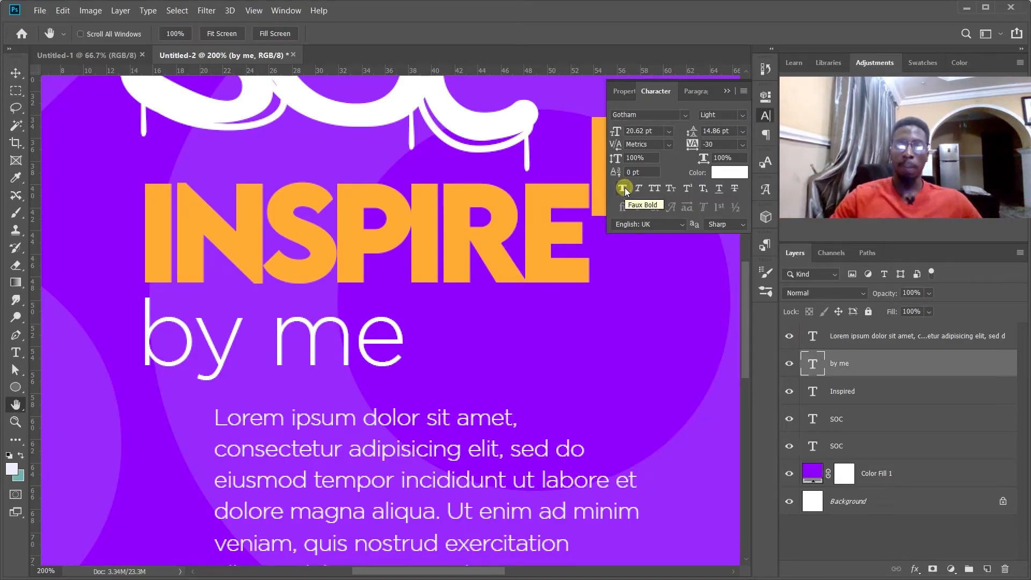
{"action": "left_click", "coordinate": [624, 188]}
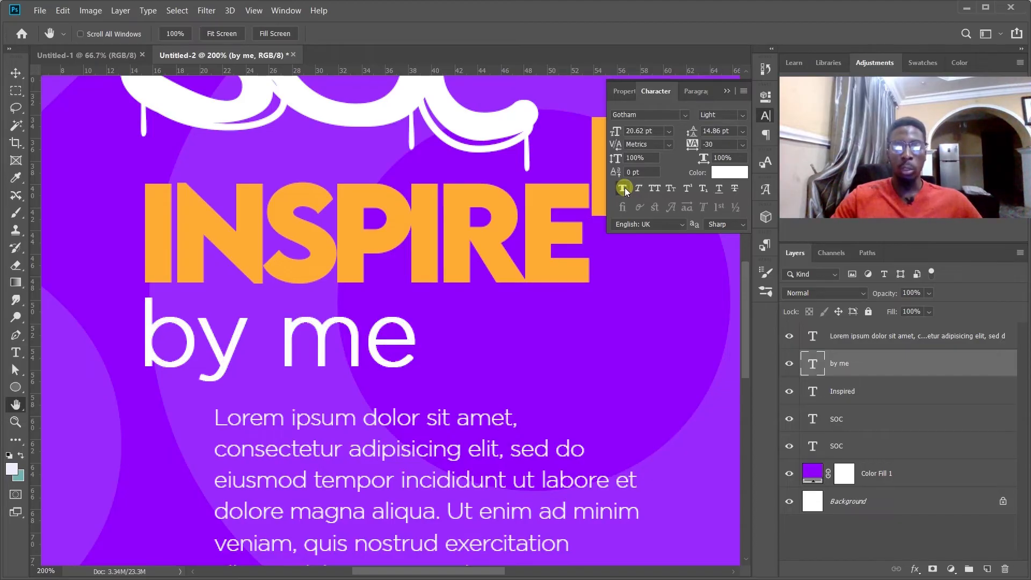
{"action": "left_click", "coordinate": [624, 188]}
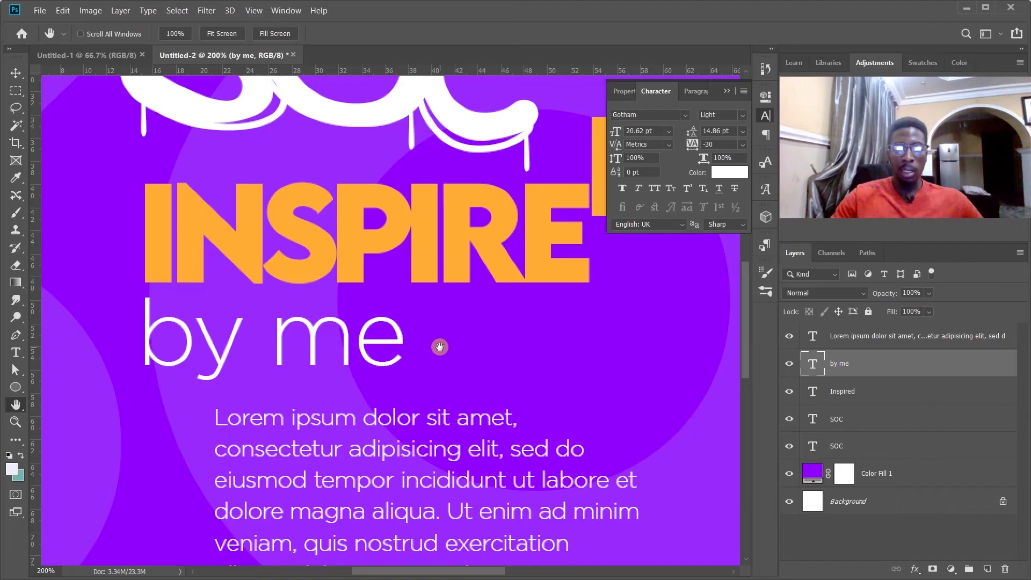
{"action": "left_click", "coordinate": [438, 348], "text": "ctrl"}
{"action": "left_click", "coordinate": [439, 347], "text": "ctrl"}
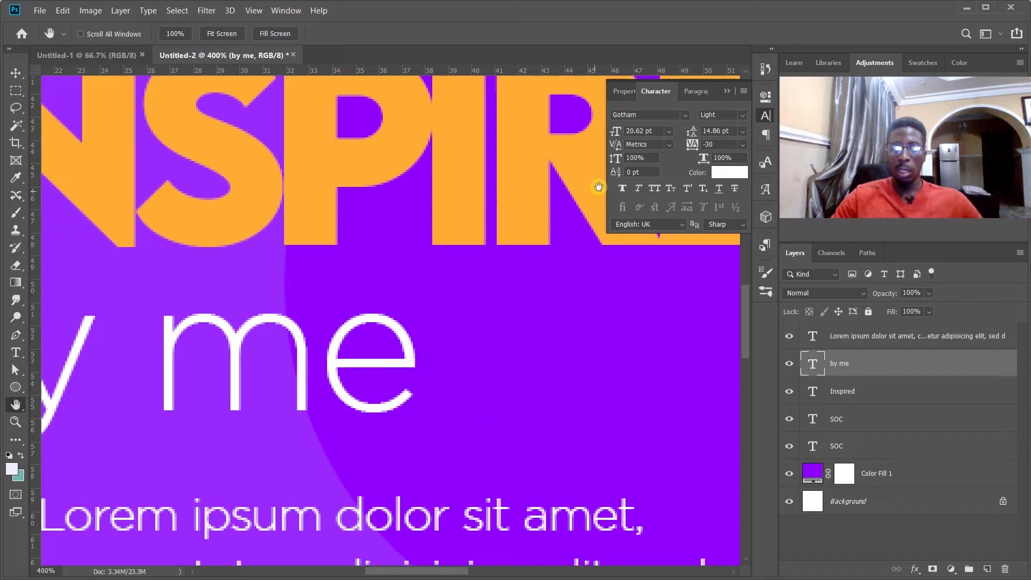
{"action": "left_click", "coordinate": [622, 188]}
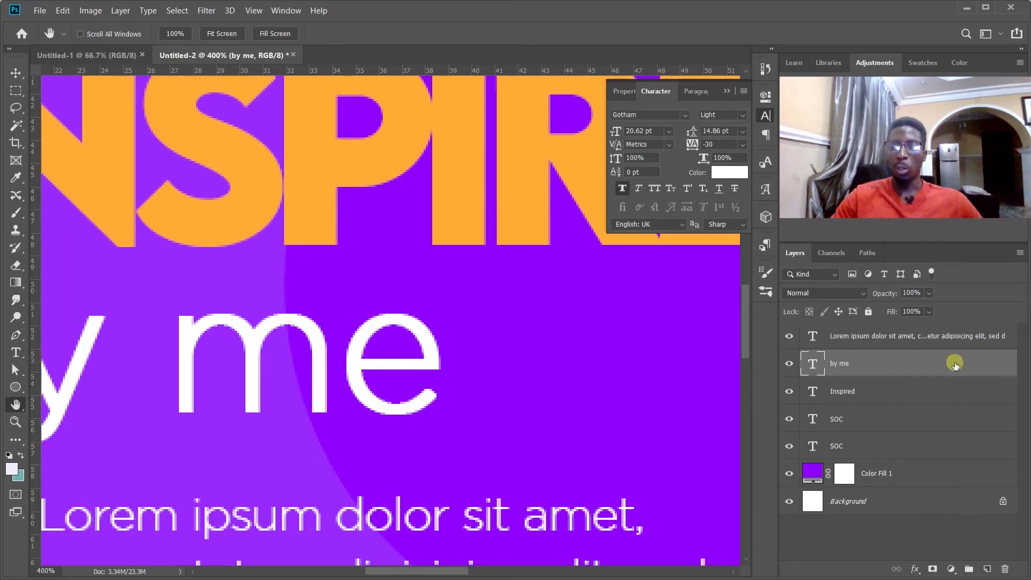
Try Faux Bold on the Inspired text layer and switch it off again.
{"action": "left_click", "coordinate": [861, 392]}
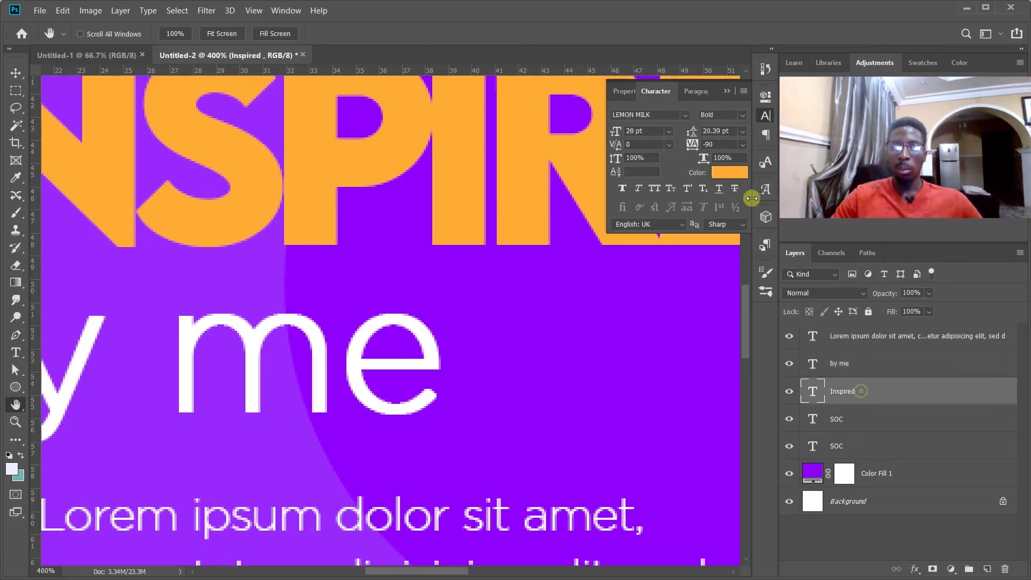
{"action": "left_click", "coordinate": [623, 188]}
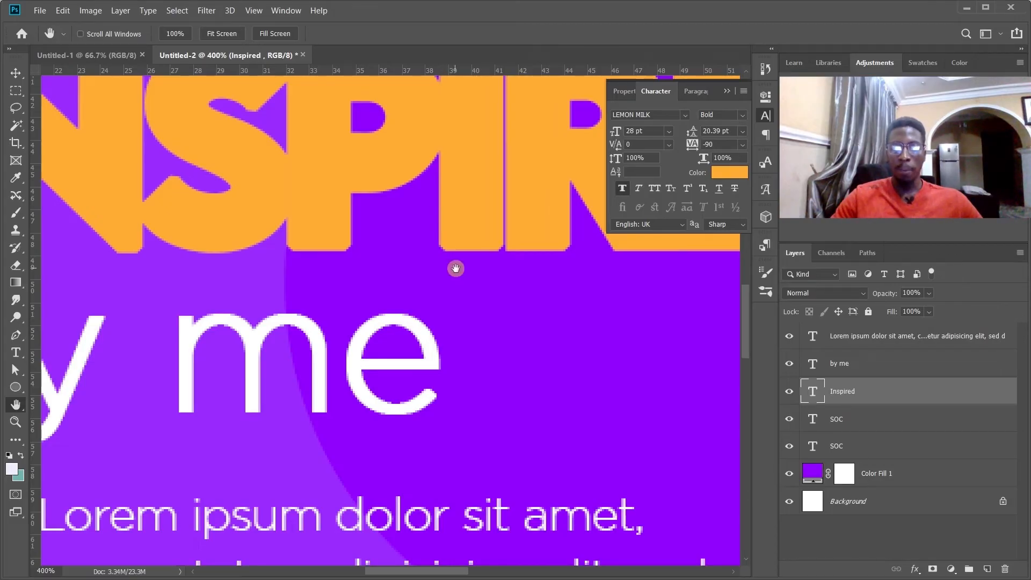
{"action": "left_click", "coordinate": [624, 189]}
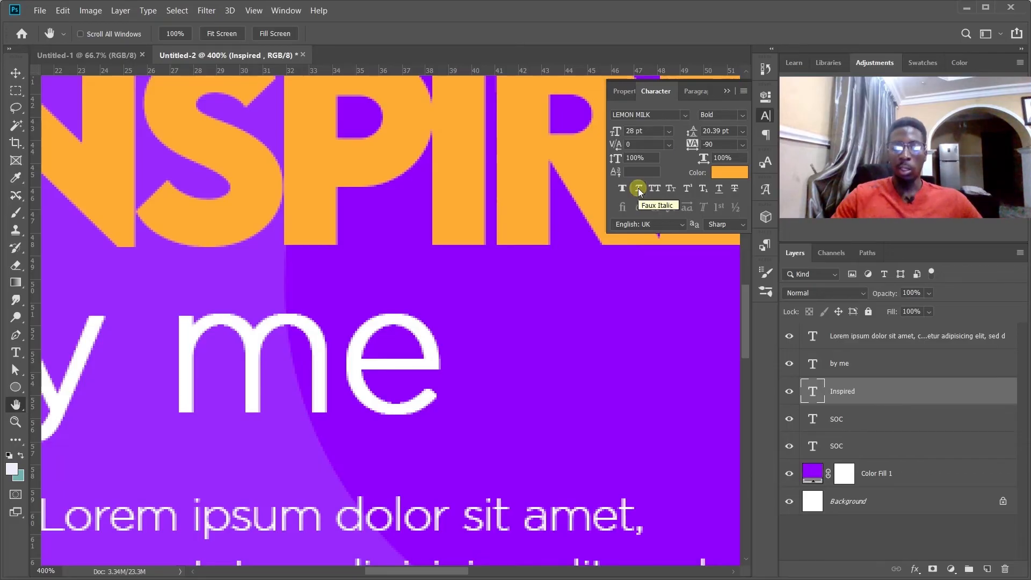
Try Faux Italic on the whole Inspired text and undo it.
{"action": "key", "text": "ctrl+minus"}
{"action": "key", "text": "ctrl+minus"}
{"action": "key", "text": "ctrl+minus"}
{"action": "key", "text": "ctrl+minus"}
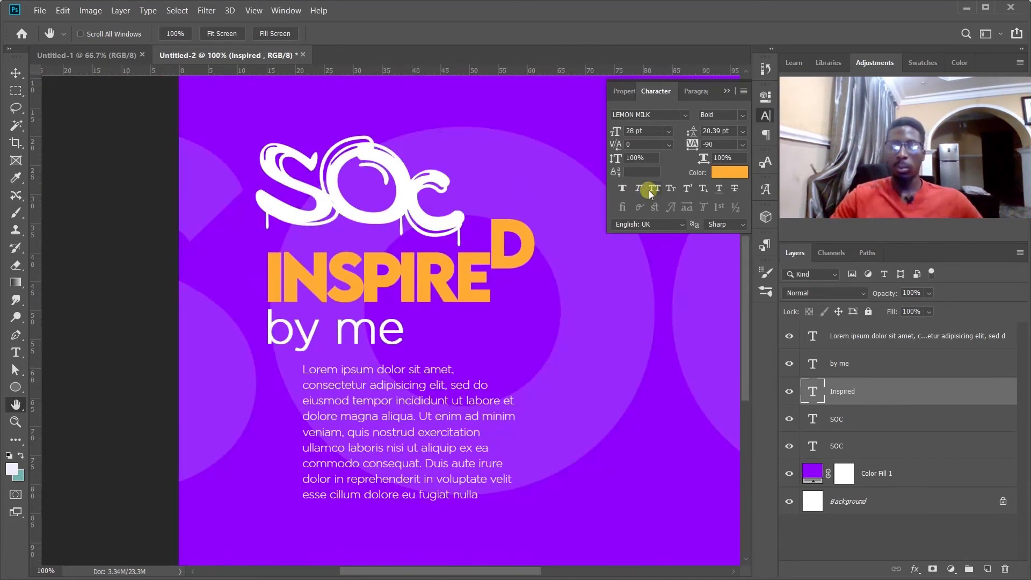
{"action": "left_click", "coordinate": [637, 187]}
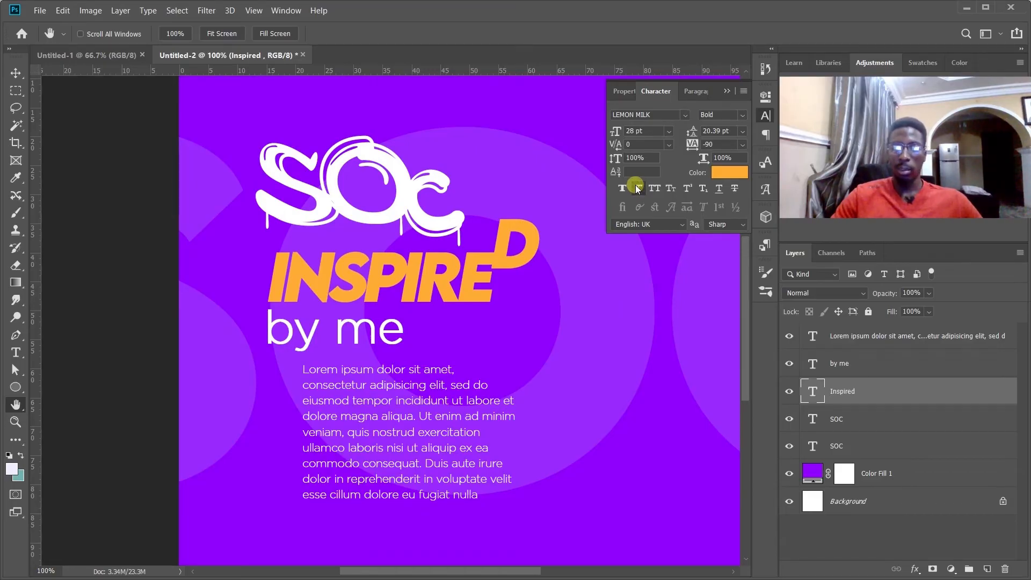
{"action": "key", "text": "ctrl+z"}
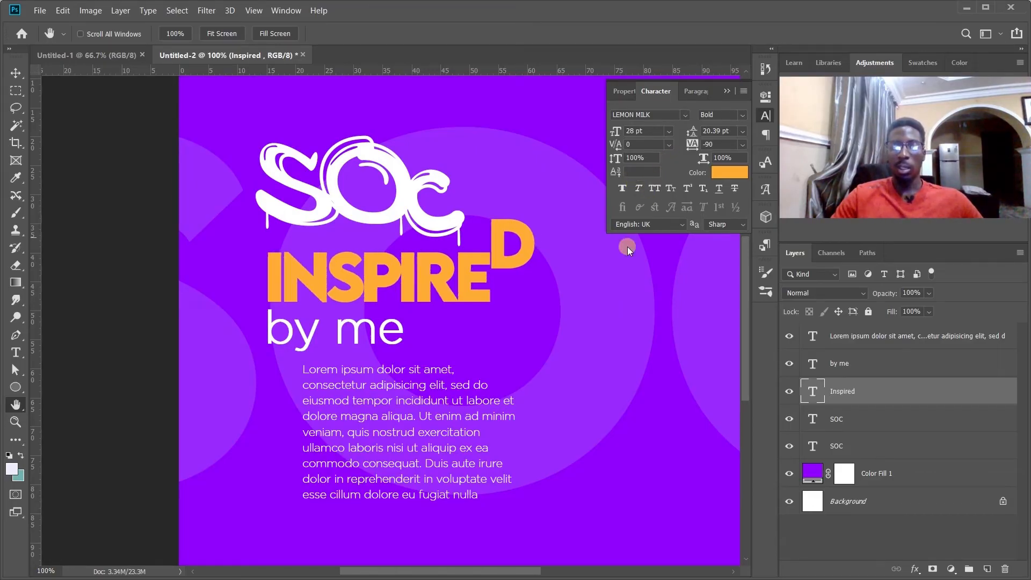
Try All Caps and Small Caps in turn on the by me text layer, turning each off again.
{"action": "left_click", "coordinate": [868, 355]}
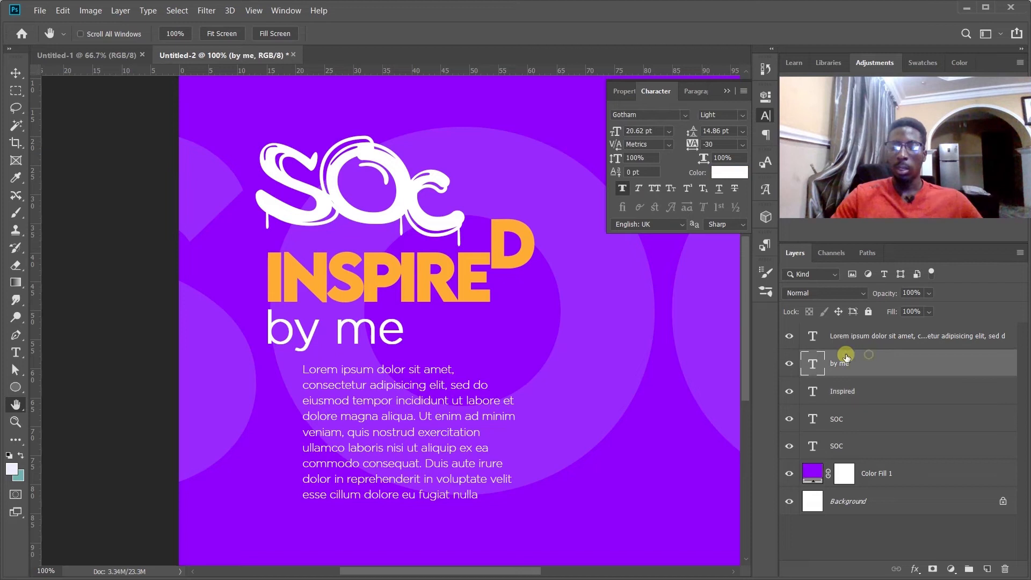
{"action": "left_click", "coordinate": [654, 189]}
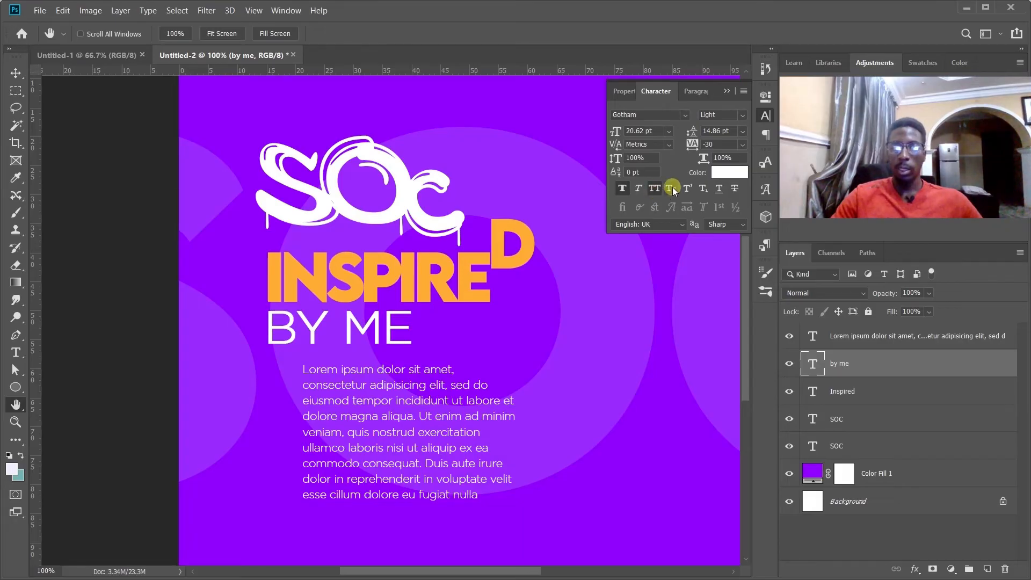
{"action": "left_click", "coordinate": [671, 189]}
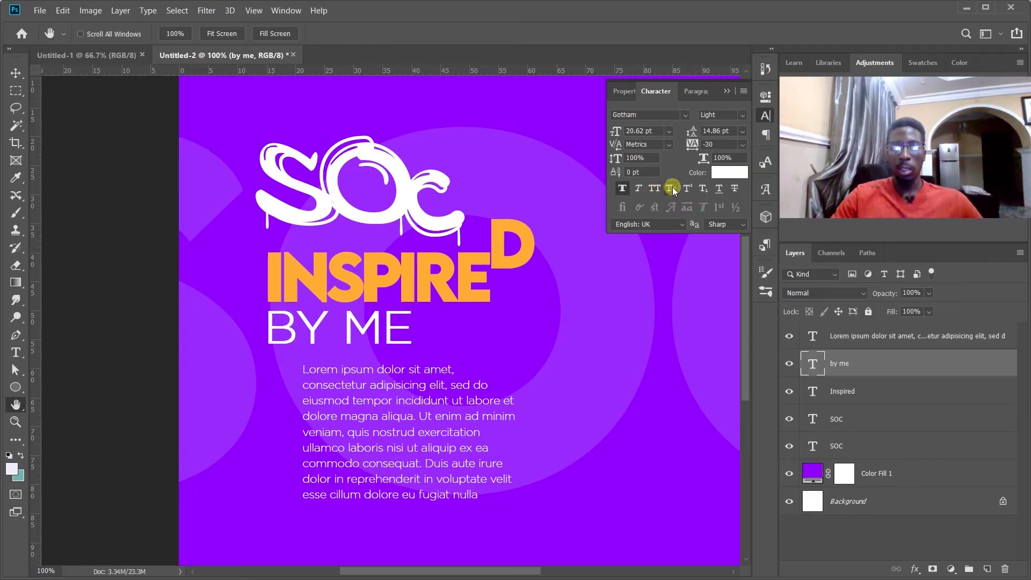
{"action": "left_click", "coordinate": [673, 190]}
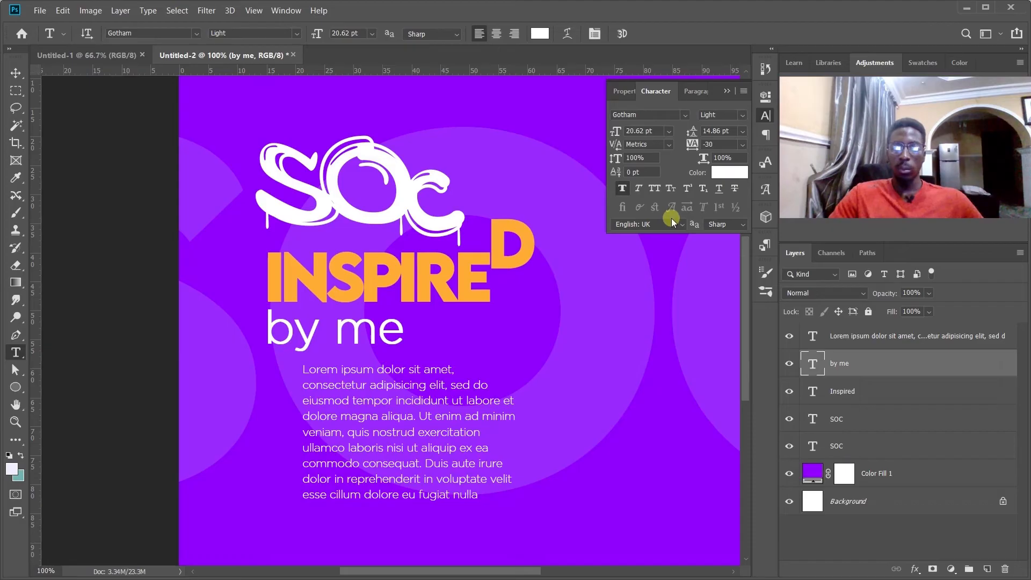
{"action": "left_click", "coordinate": [670, 190]}
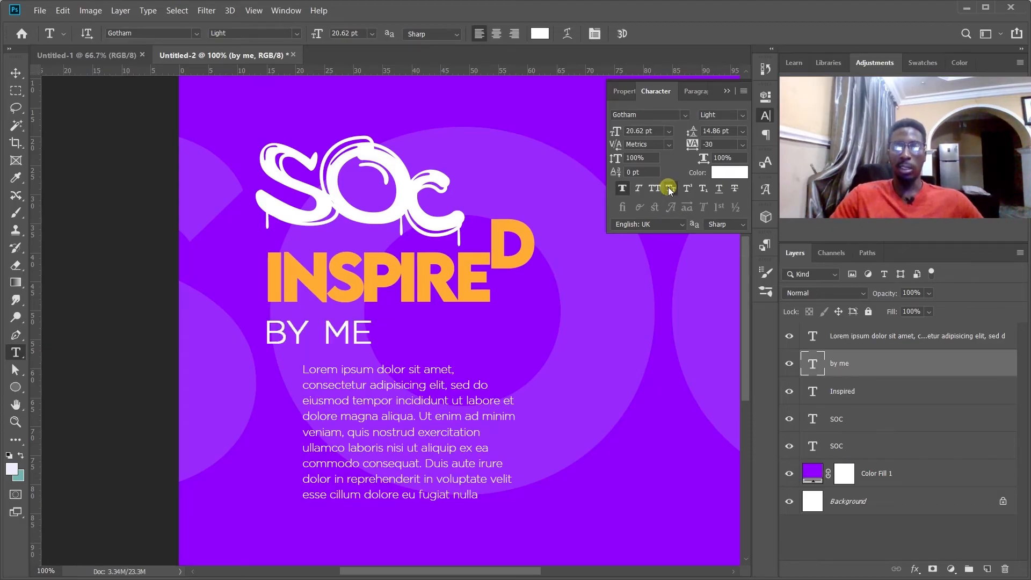
{"action": "left_click", "coordinate": [670, 190]}
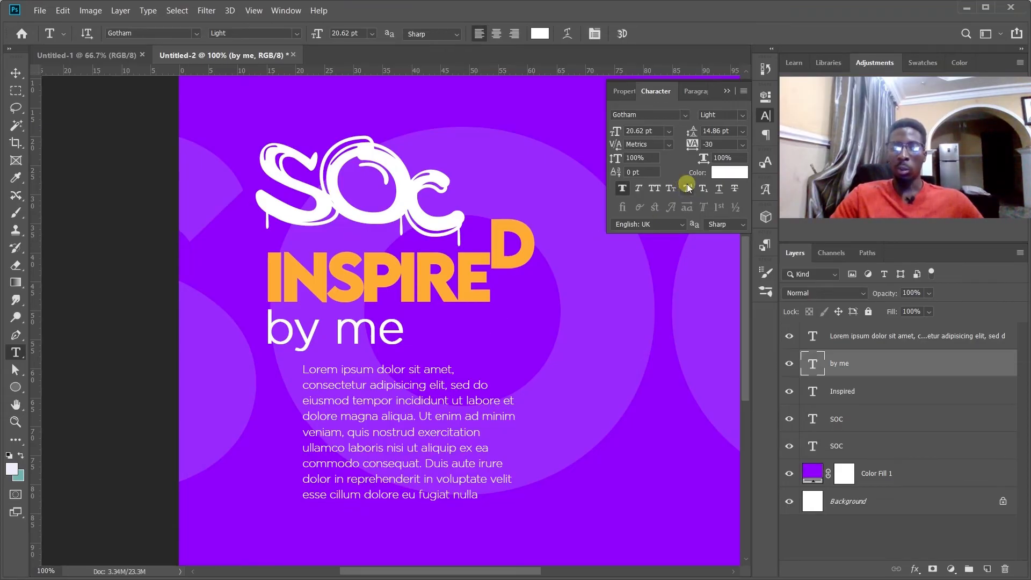
Format the letter e of me in the by me text as superscript.
{"action": "left_click_drag", "start_coordinate": [377, 336], "coordinate": [408, 336]}
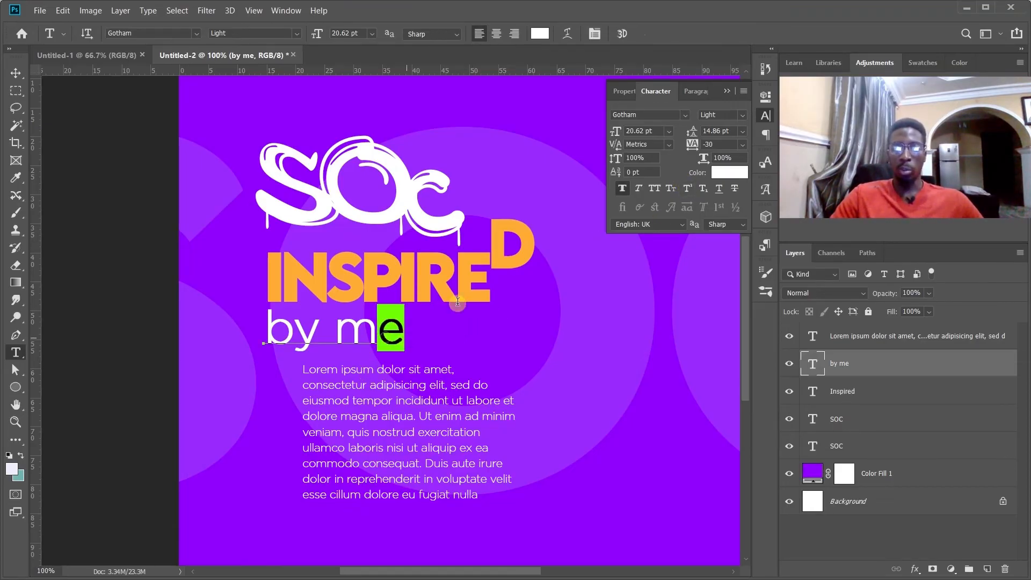
{"action": "left_click", "coordinate": [686, 188]}
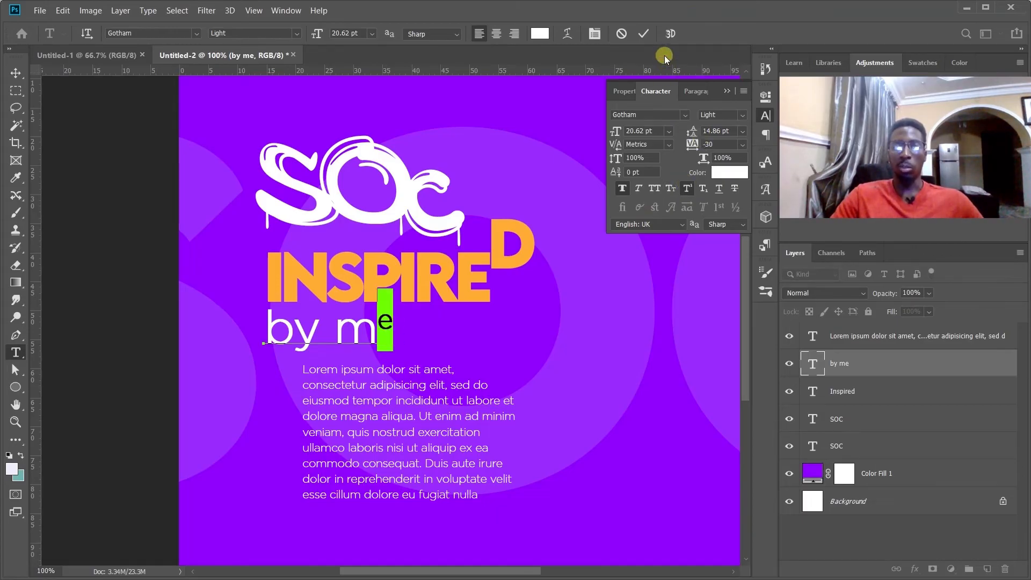
{"action": "left_click", "coordinate": [643, 34]}
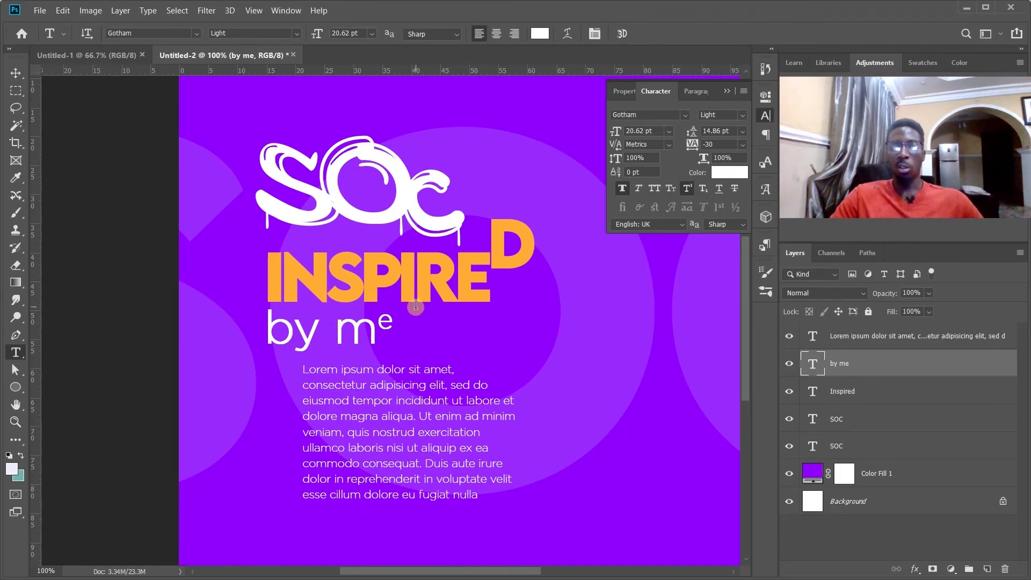
Replace the word me with 22 and make the second 2 superscript.
{"action": "left_click_drag", "start_coordinate": [339, 337], "coordinate": [390, 332]}
{"action": "type", "text": "22"}
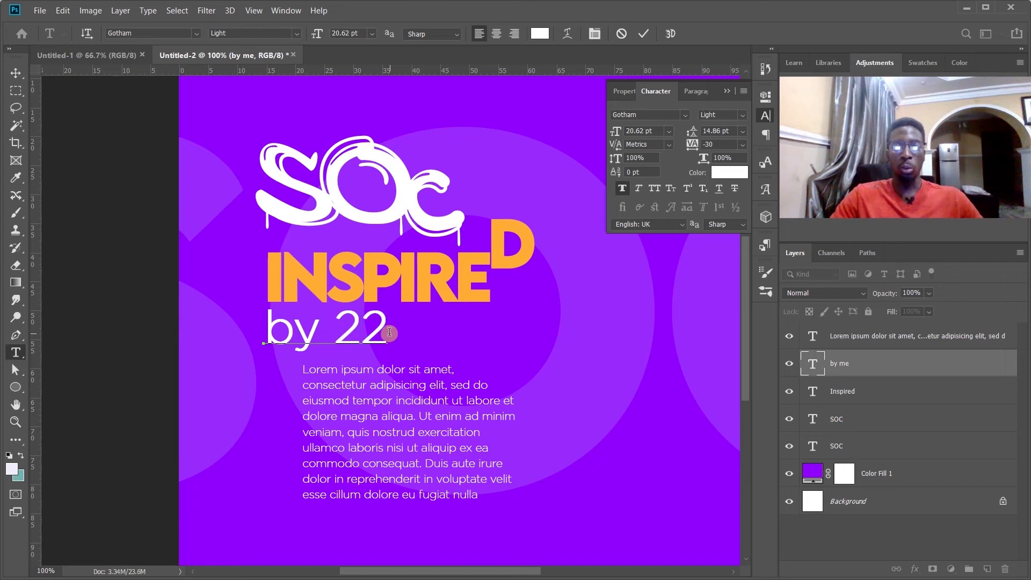
{"action": "left_click_drag", "start_coordinate": [361, 331], "coordinate": [416, 325]}
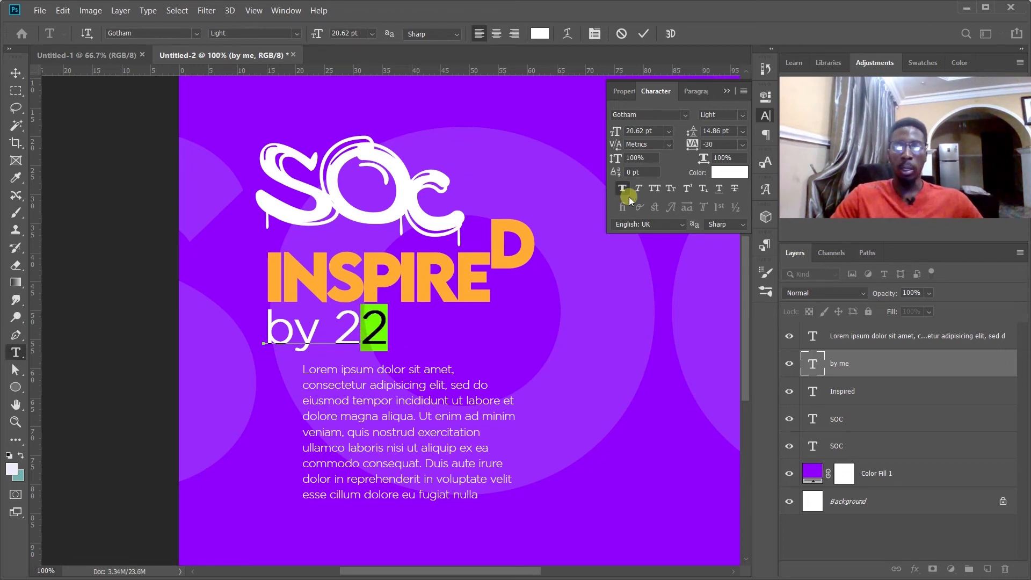
{"action": "left_click", "coordinate": [688, 188]}
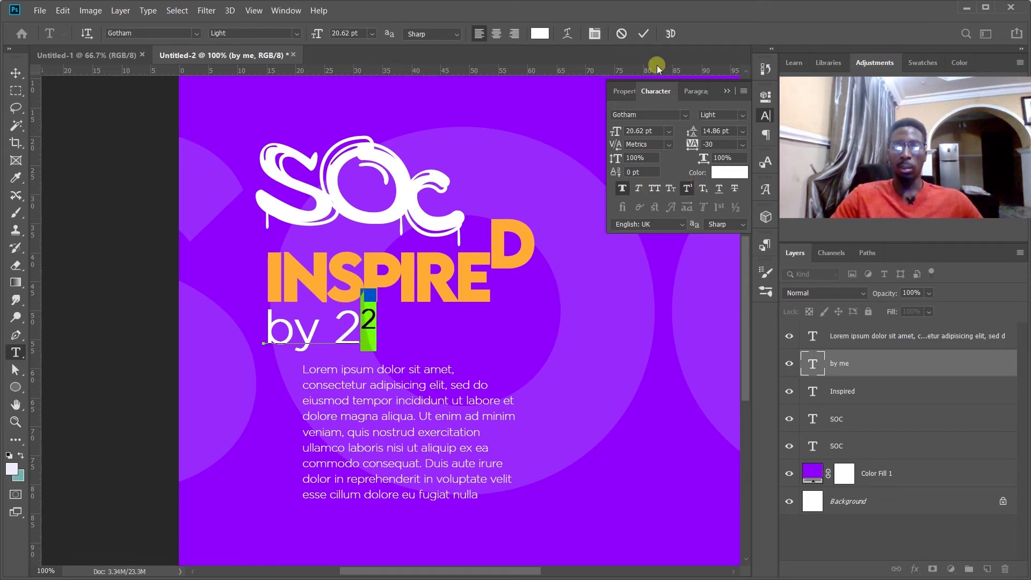
{"action": "left_click", "coordinate": [645, 34]}
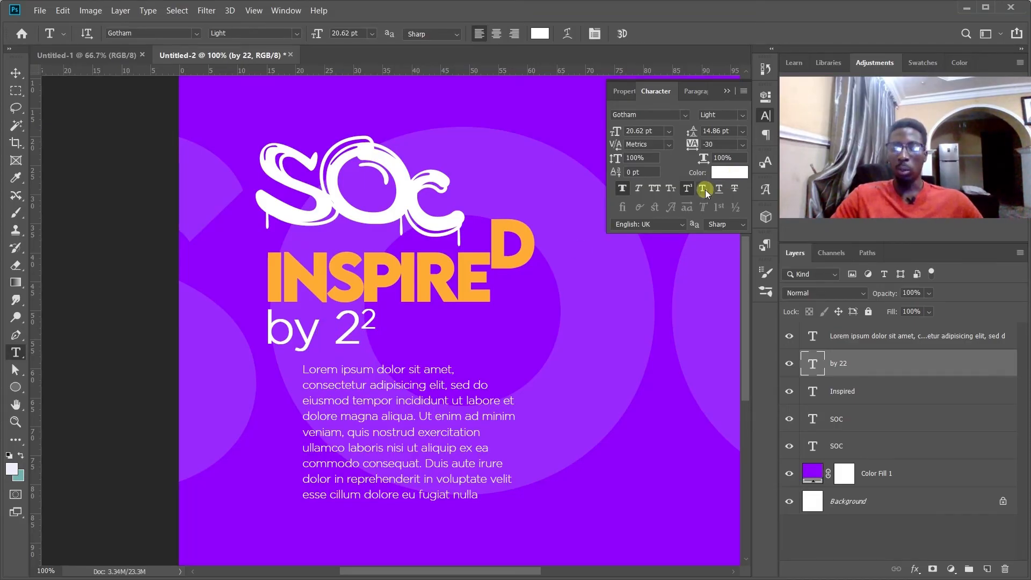
Change the second 2 in the by 22 text from superscript to subscript.
{"action": "left_click_drag", "start_coordinate": [360, 321], "coordinate": [385, 317]}
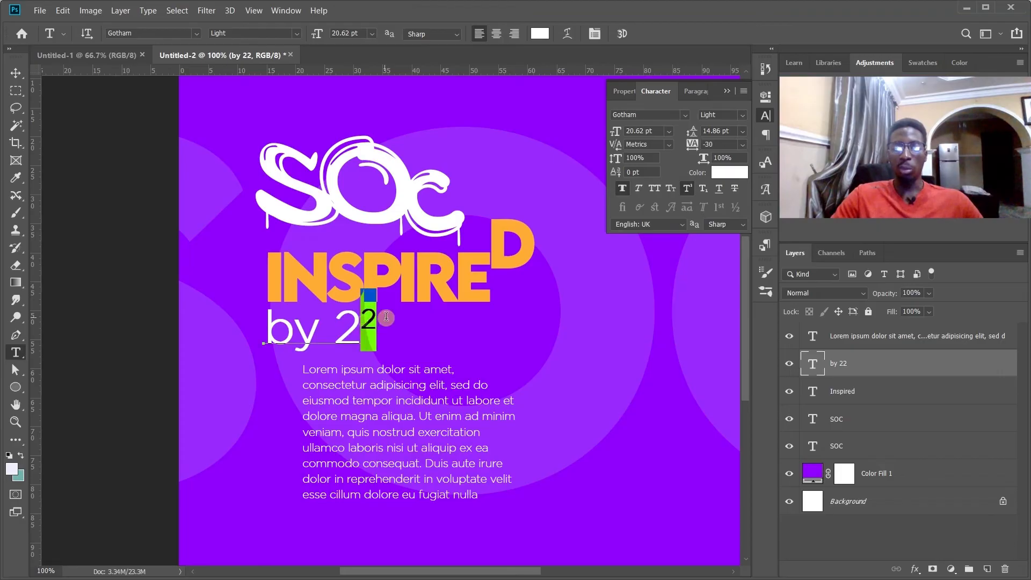
{"action": "left_click", "coordinate": [702, 188]}
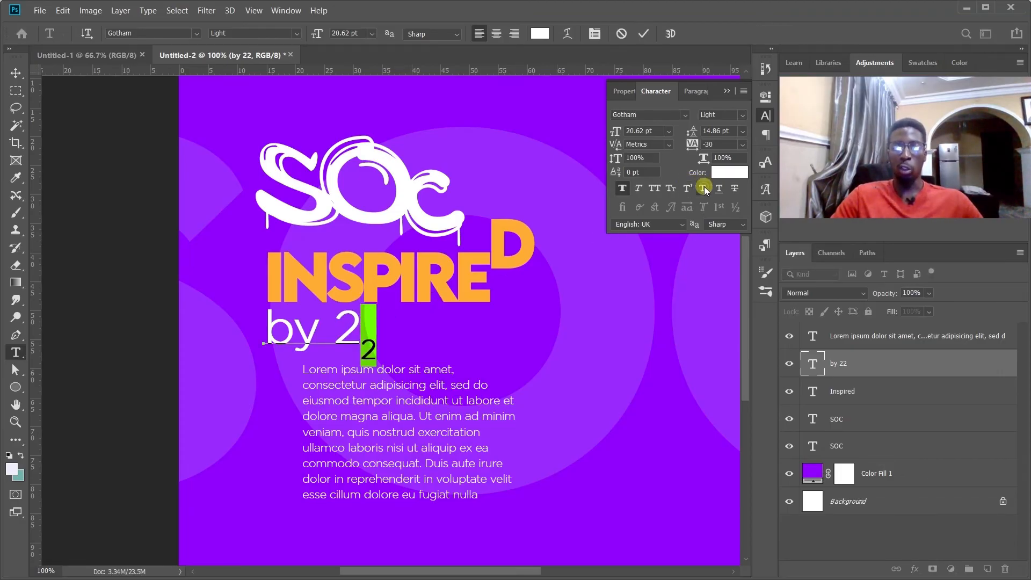
{"action": "left_click", "coordinate": [643, 34]}
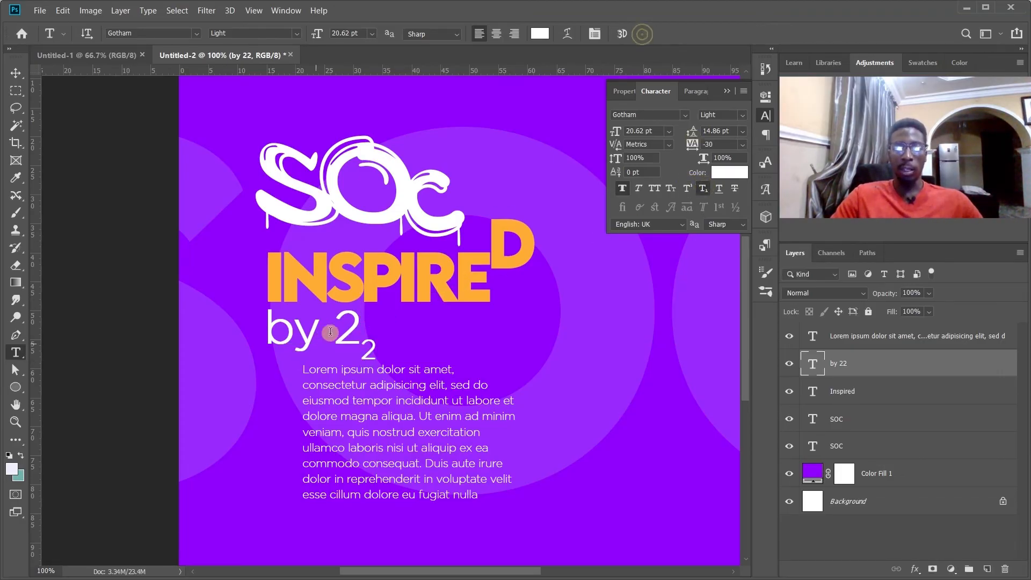
Replace the full-size 2 with a capital O so the line reads by O2.
{"action": "left_click_drag", "start_coordinate": [335, 326], "coordinate": [359, 324]}
{"action": "type", "text": "o"}
{"action": "key", "text": "BackSpace"}
{"action": "type", "text": "O"}
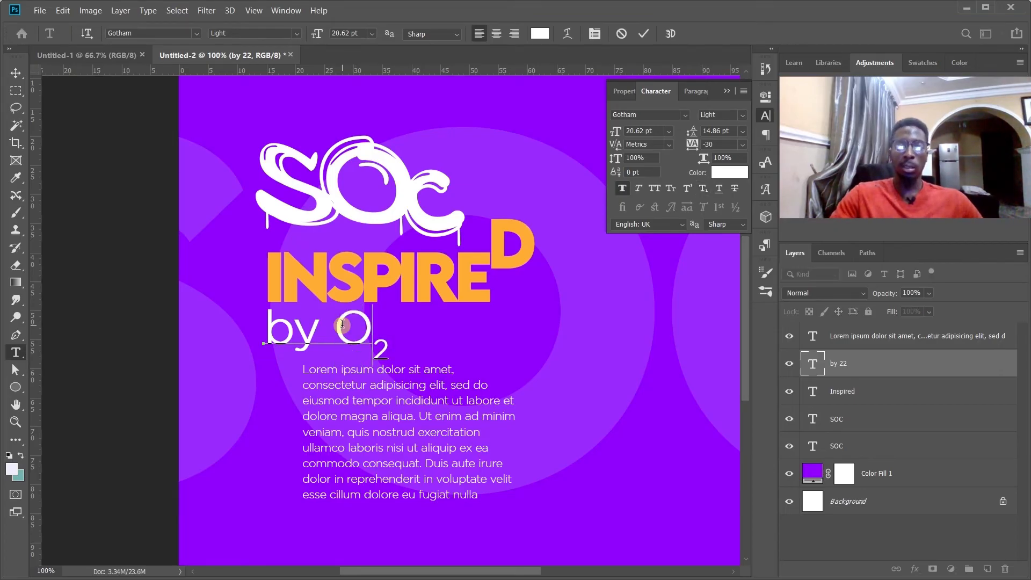
{"action": "left_click", "coordinate": [643, 33]}
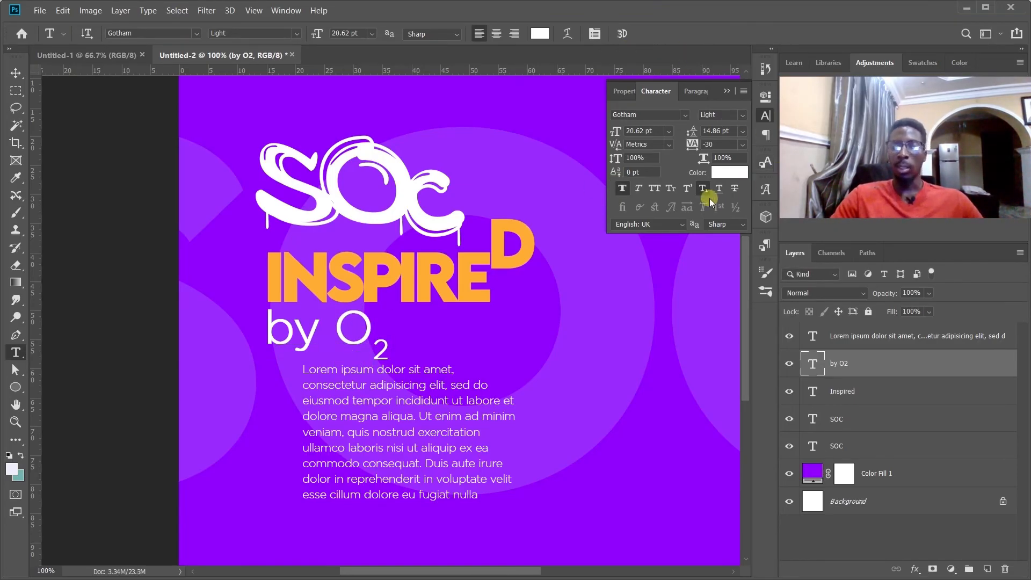
Try Underline on the Inspired and Lorem ipsum text layers and Strikethrough on the by O2 layer.
{"action": "left_click", "coordinate": [848, 382]}
{"action": "left_click", "coordinate": [719, 189]}
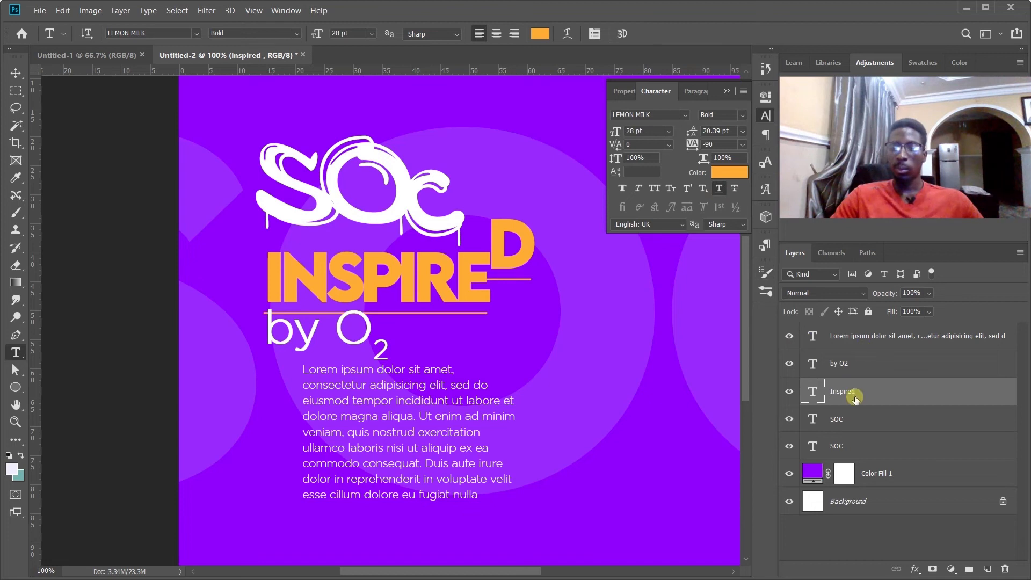
{"action": "left_click", "coordinate": [861, 328]}
{"action": "left_click", "coordinate": [719, 188]}
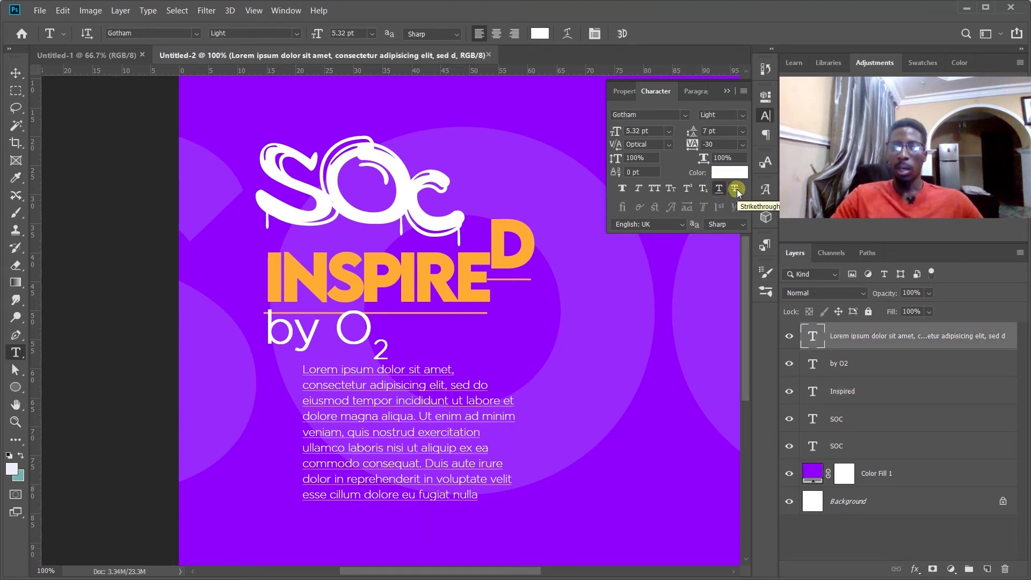
{"action": "left_click", "coordinate": [849, 365]}
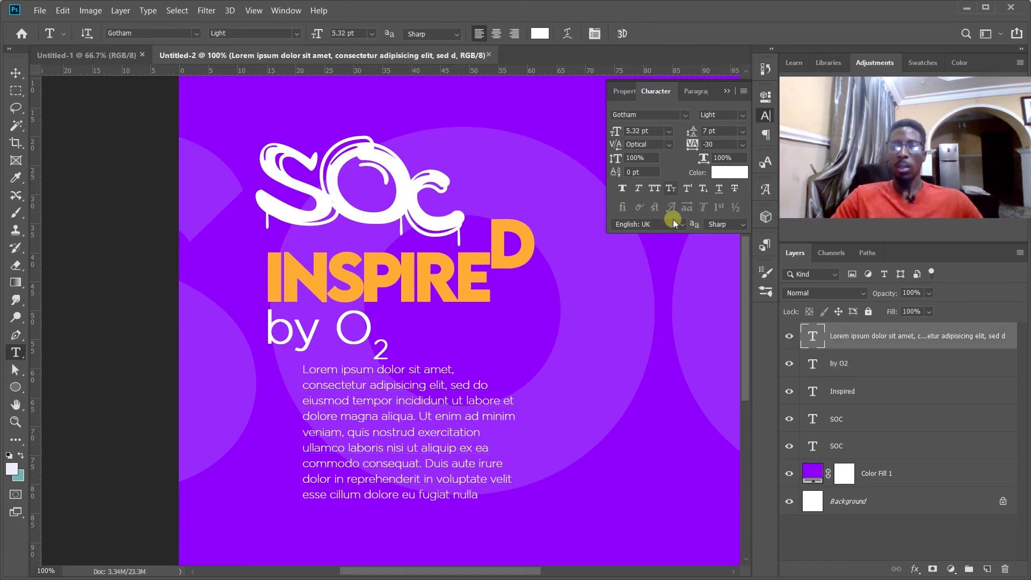
Set the language of the Lorem ipsum and Inspired text layers to Hebrew.
{"action": "left_click", "coordinate": [672, 225]}
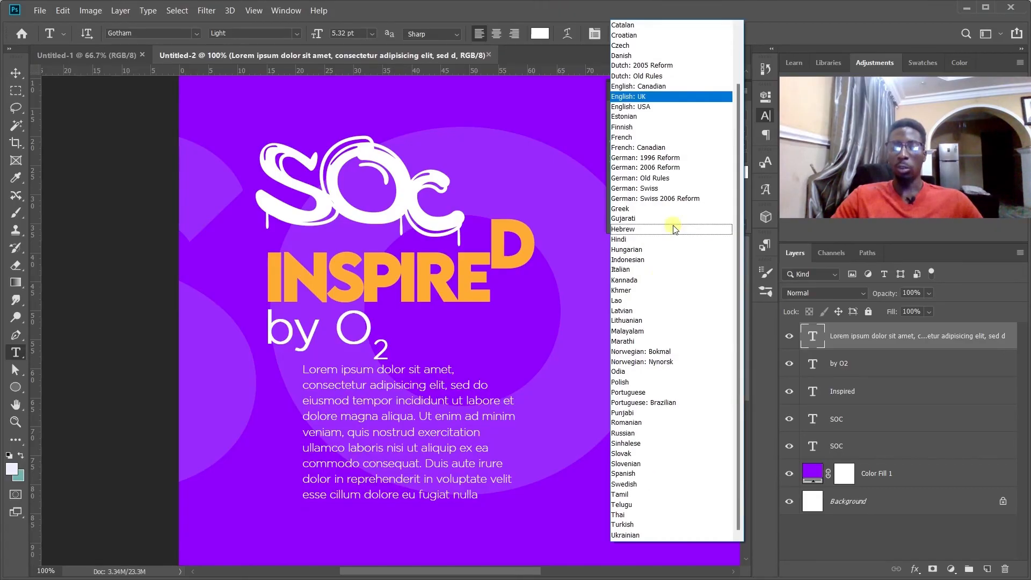
{"action": "left_click", "coordinate": [631, 231]}
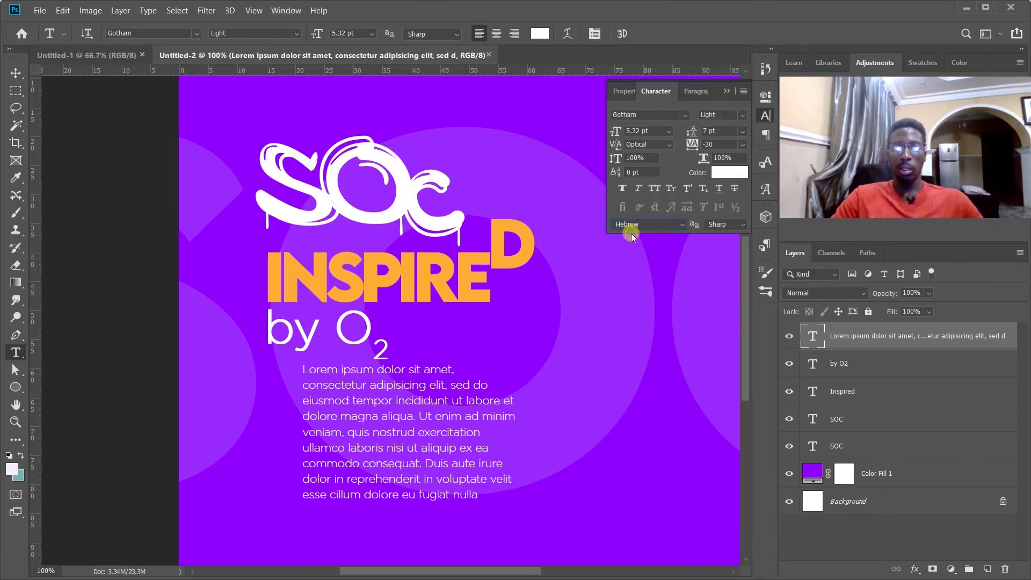
{"action": "left_click", "coordinate": [871, 387]}
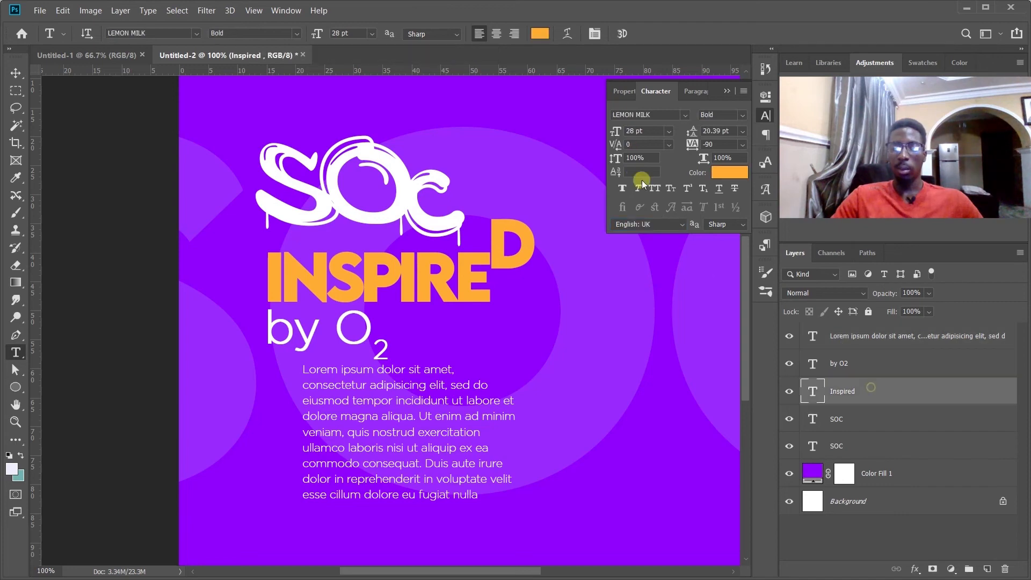
{"action": "left_click", "coordinate": [645, 224]}
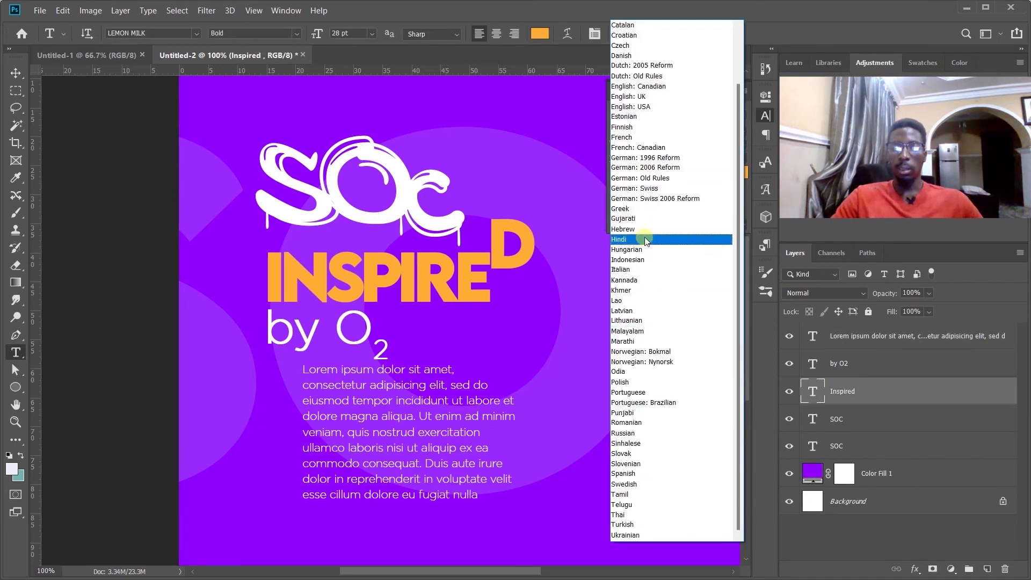
{"action": "left_click", "coordinate": [640, 229]}
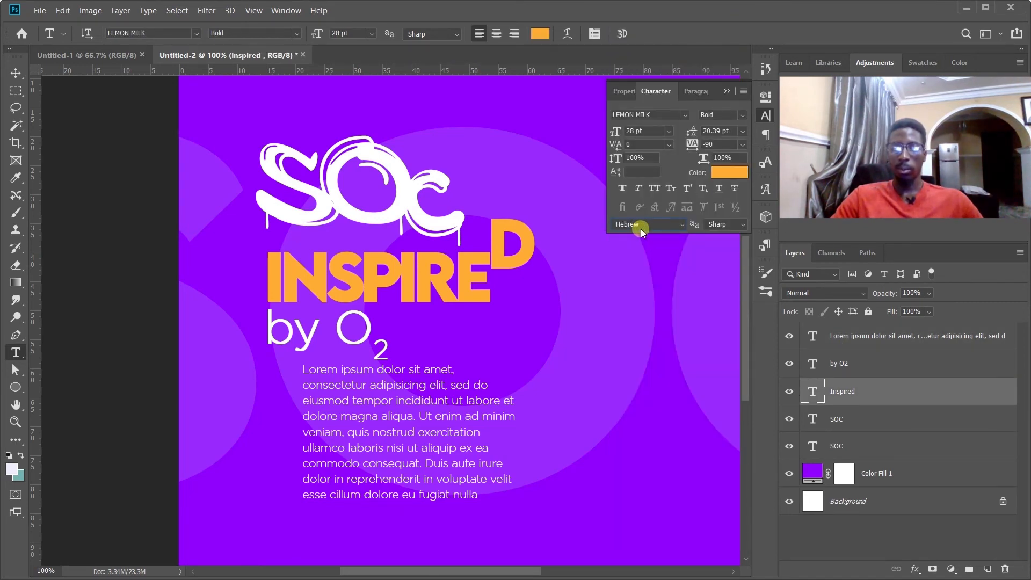
Set the Inspired text layer's language back to English: UK.
{"action": "left_click", "coordinate": [660, 225]}
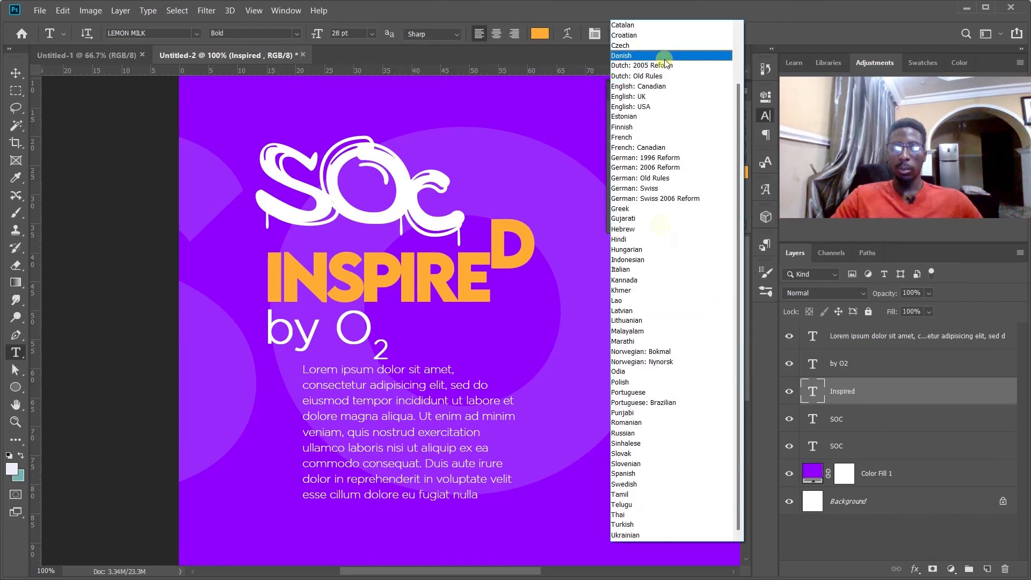
{"action": "scroll", "coordinate": [668, 107], "scroll_direction": "up", "scroll_amount": 2}
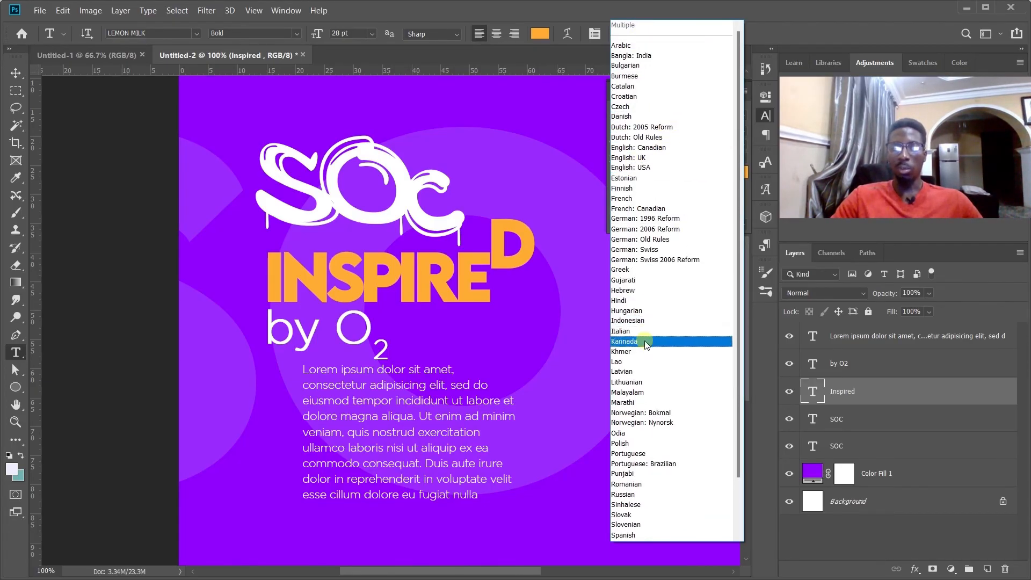
{"action": "left_click", "coordinate": [646, 158]}
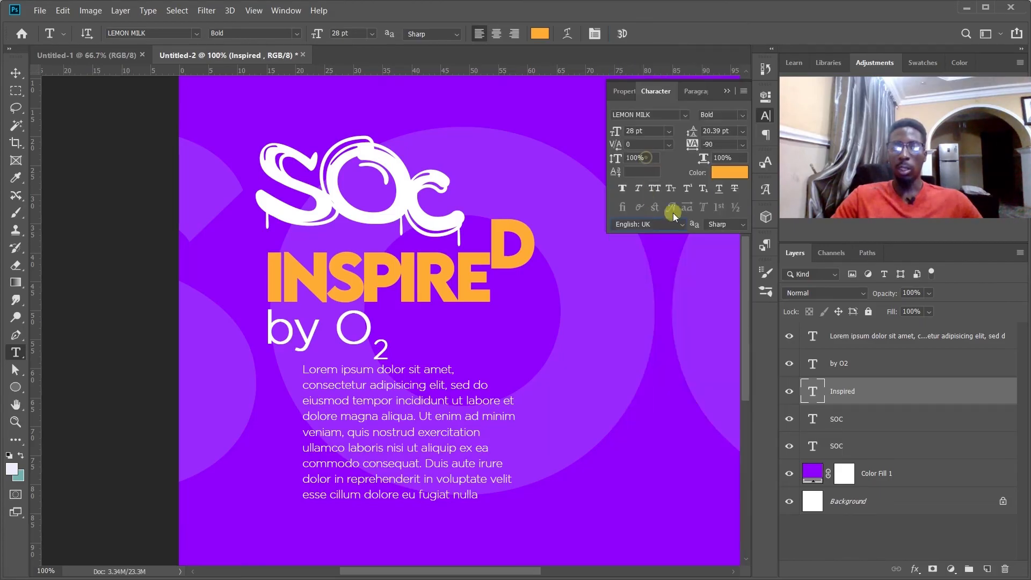
Try the Strong and Crisp anti-aliasing methods on the Inspired text layer.
{"action": "left_click", "coordinate": [724, 225]}
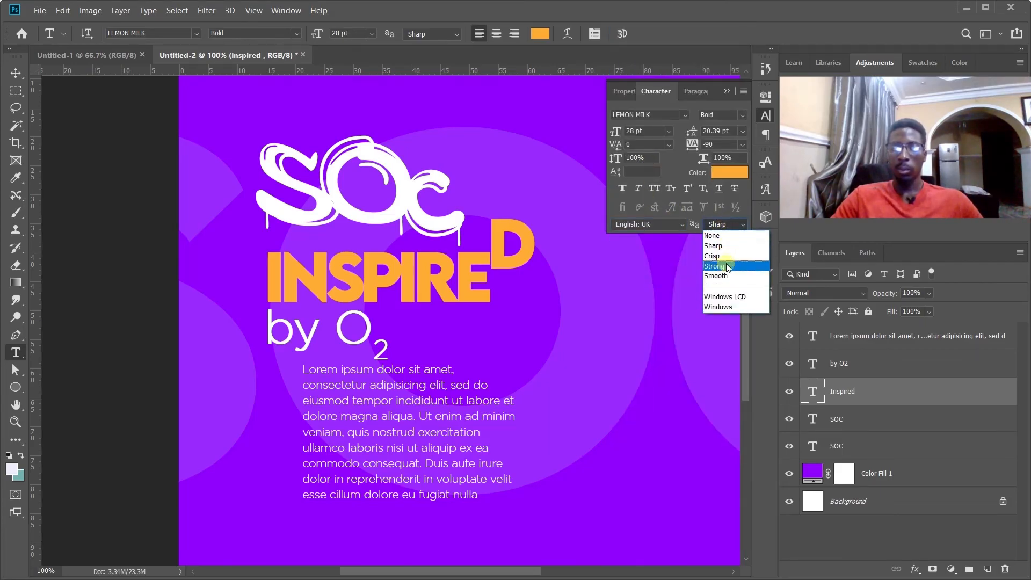
{"action": "left_click", "coordinate": [726, 263]}
{"action": "key", "text": "ctrl+z"}
{"action": "left_click", "coordinate": [727, 223]}
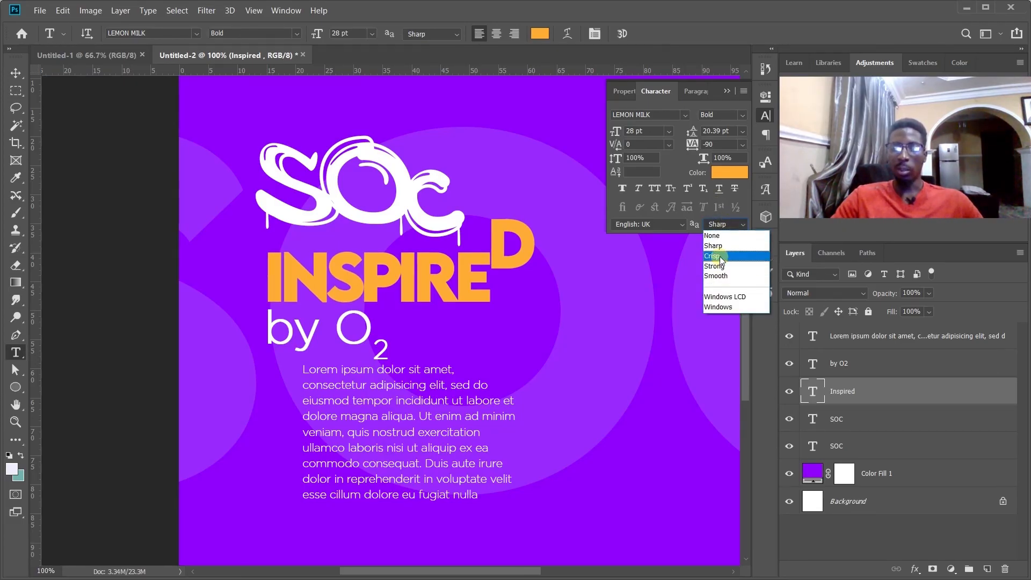
{"action": "left_click", "coordinate": [719, 255]}
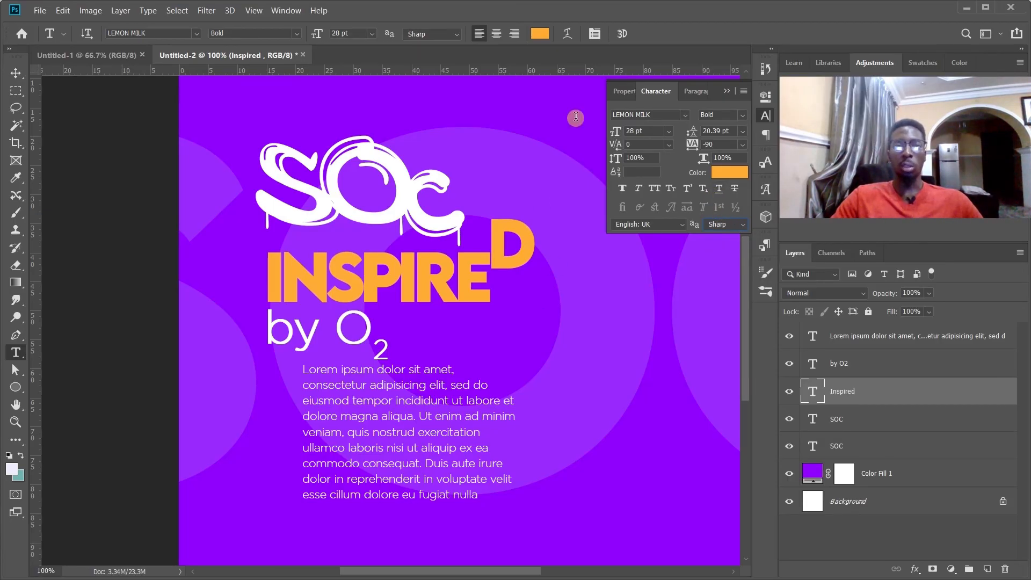
Try centered, right-aligned and justified settings on the Lorem ipsum paragraph, finishing with every line fully justified.
{"action": "left_click", "coordinate": [696, 90]}
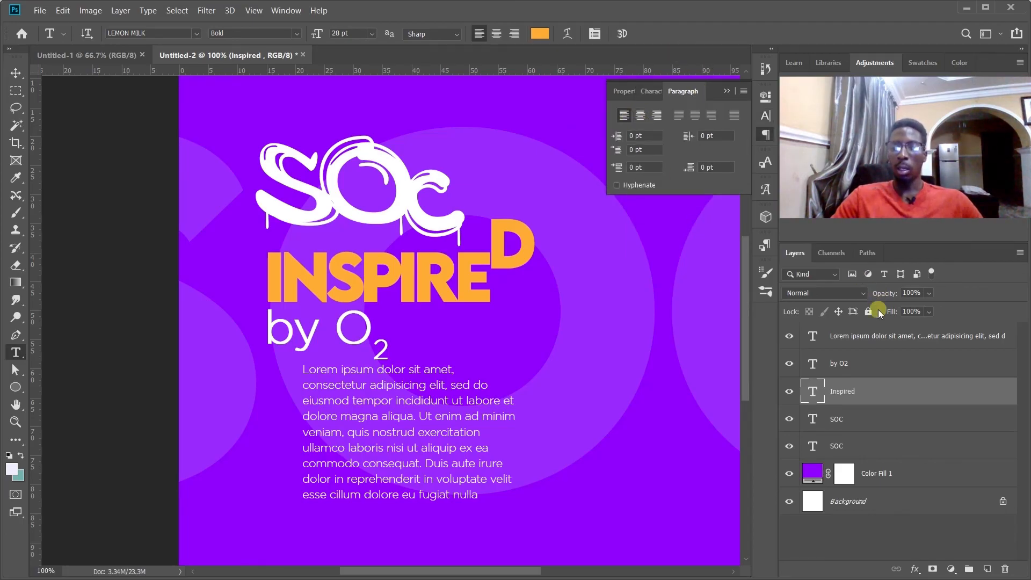
{"action": "left_click", "coordinate": [882, 330]}
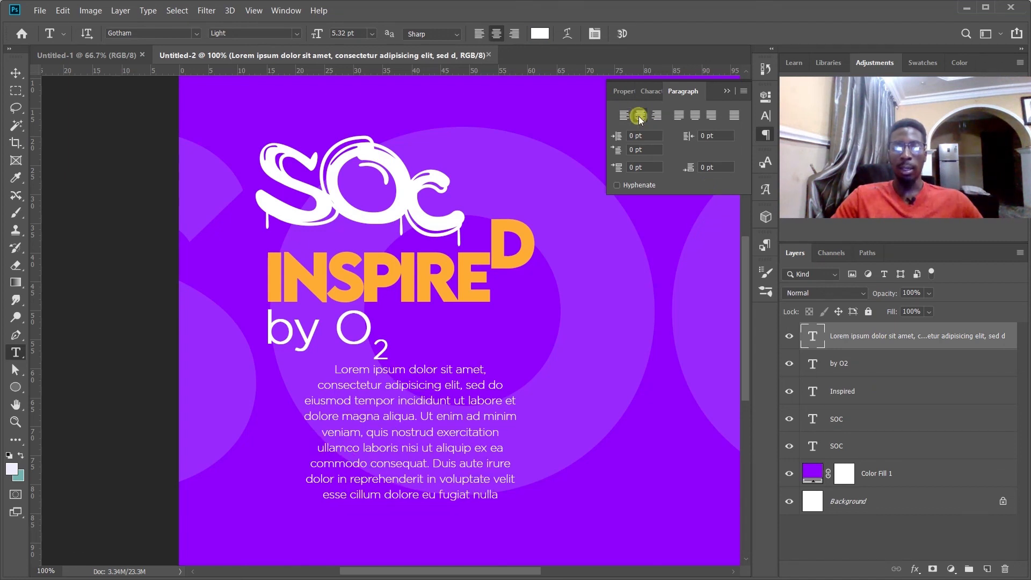
{"action": "left_click", "coordinate": [656, 115]}
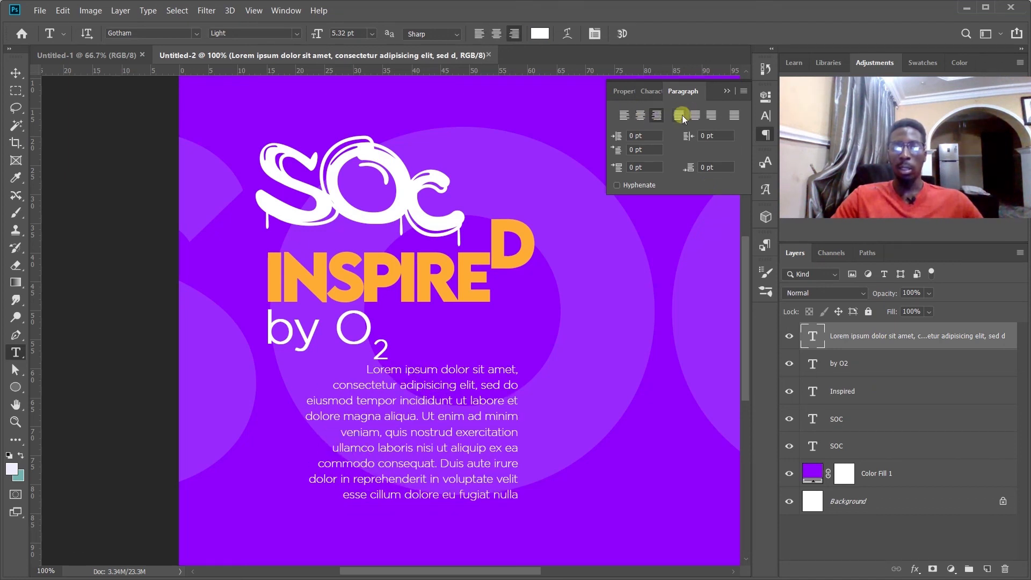
{"action": "left_click", "coordinate": [680, 116]}
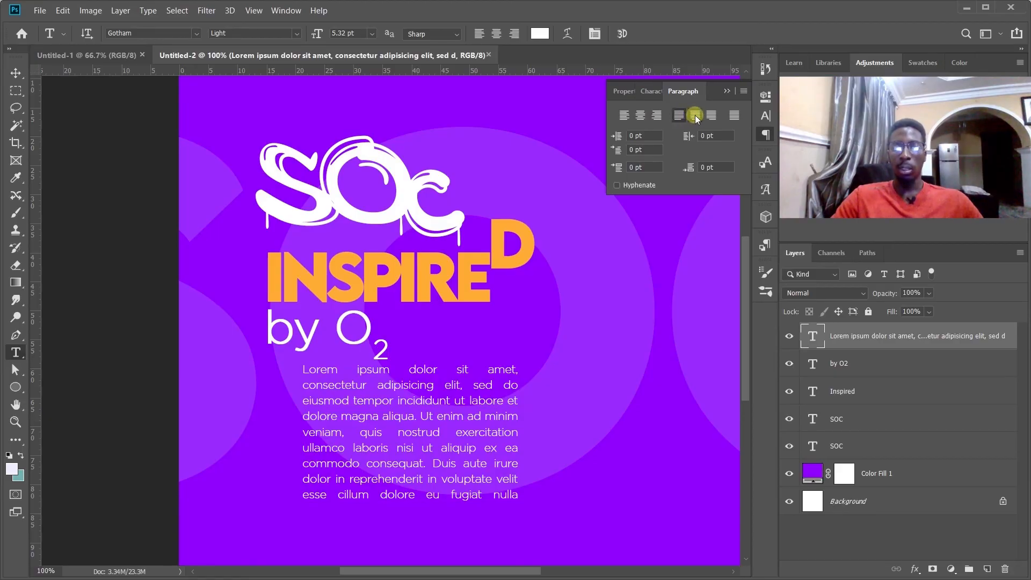
{"action": "left_click", "coordinate": [715, 115]}
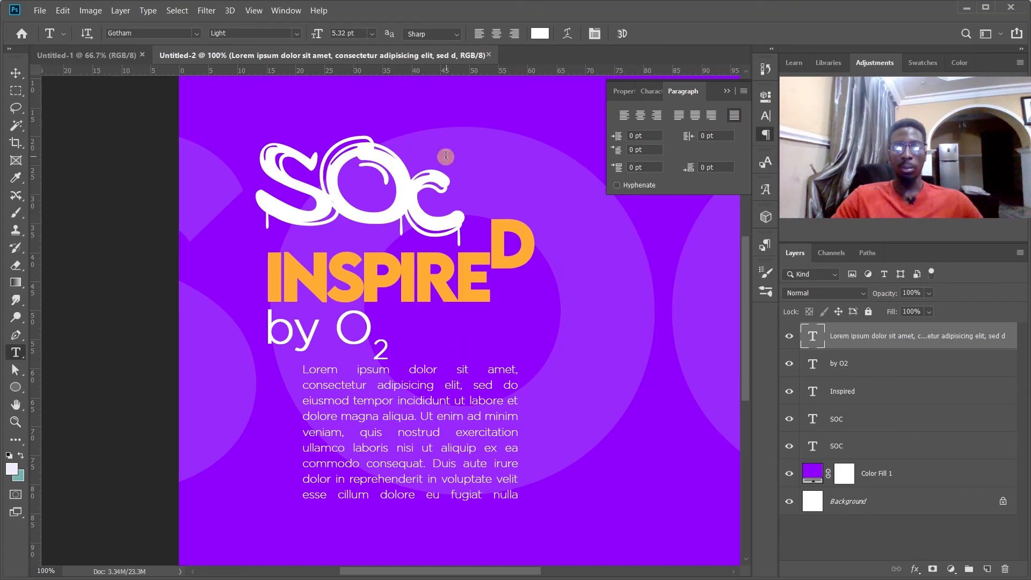
Review the type layer properties and character settings of the Lorem ipsum text layer with the Move tool active.
{"action": "left_click", "coordinate": [16, 73]}
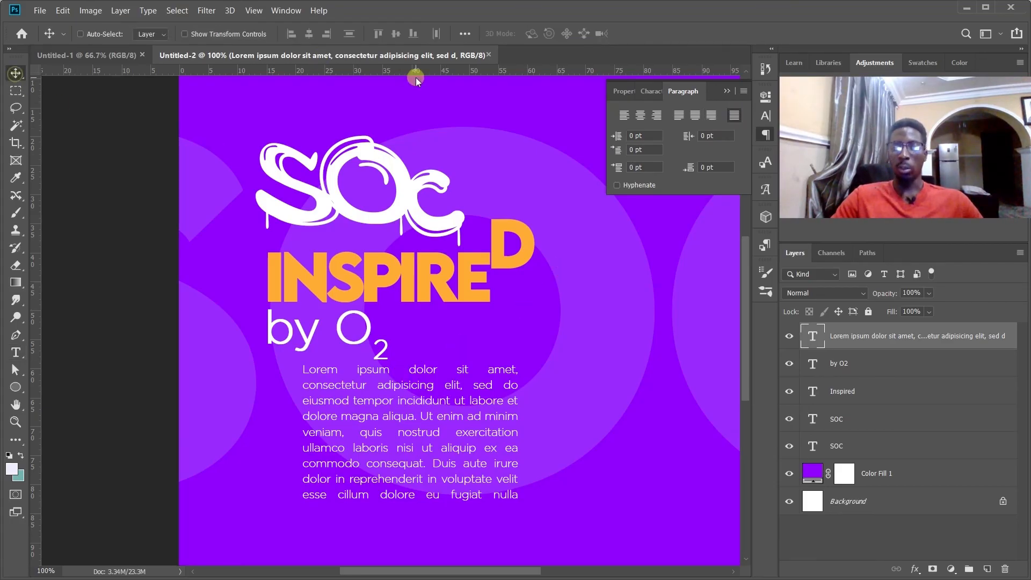
{"action": "left_click", "coordinate": [616, 94]}
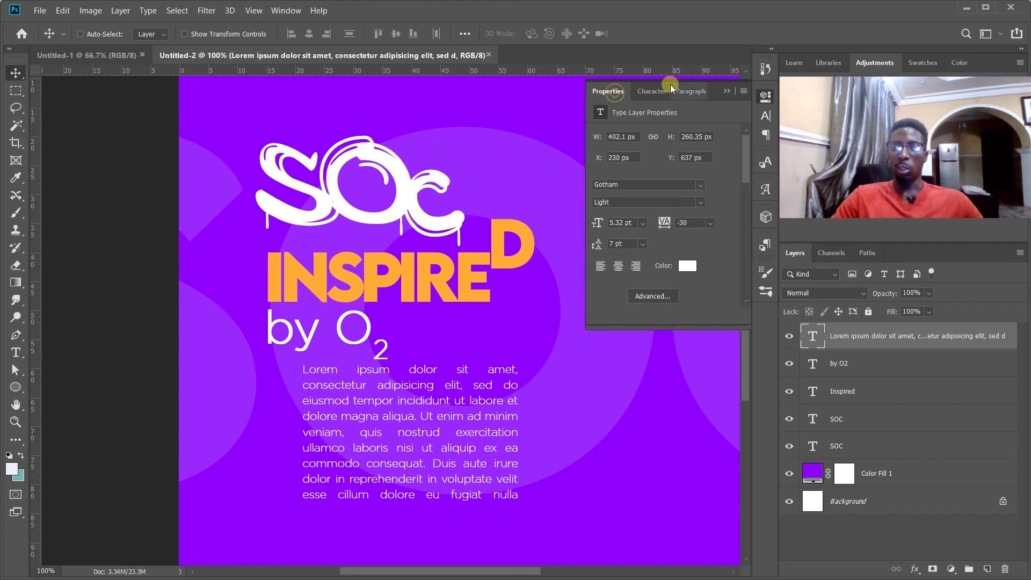
{"action": "left_click", "coordinate": [647, 92]}
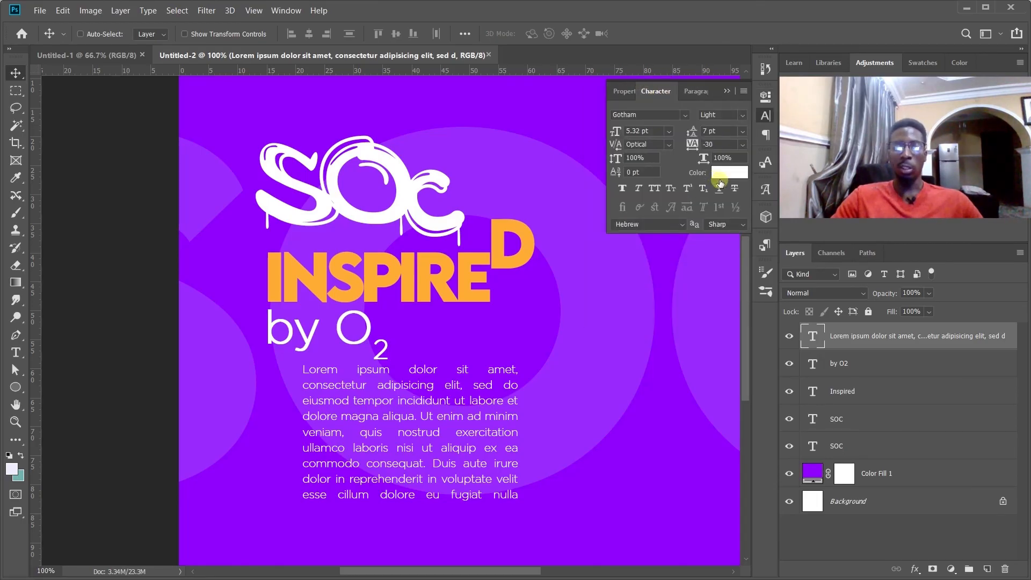
Roll the document back through its history to the first Set Character Style state, before the Nudge.
{"action": "key", "text": "ctrl+minus"}
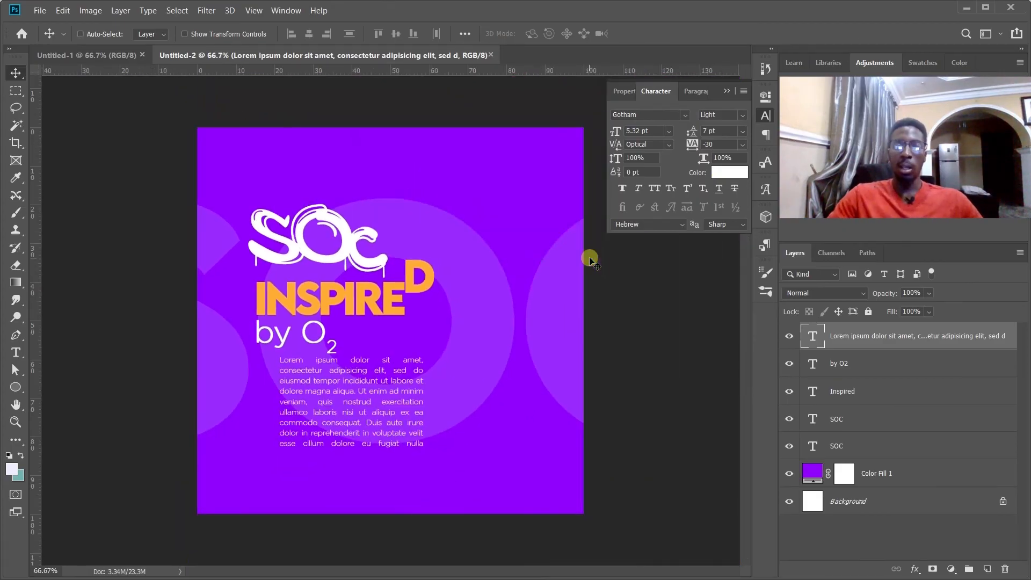
{"action": "left_click", "coordinate": [765, 69]}
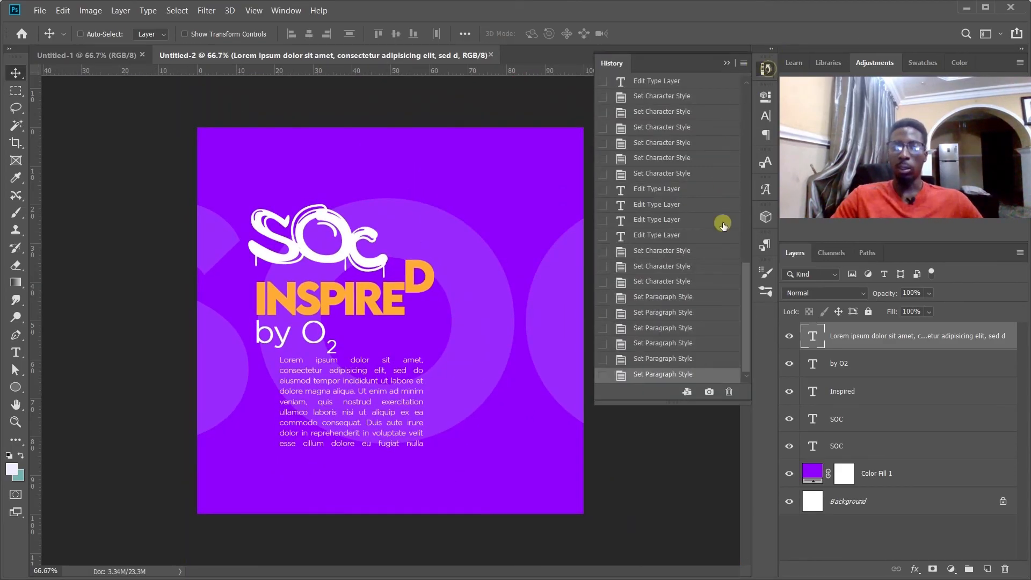
{"action": "left_click_drag", "start_coordinate": [739, 285], "coordinate": [749, 83]}
{"action": "left_click", "coordinate": [697, 87]}
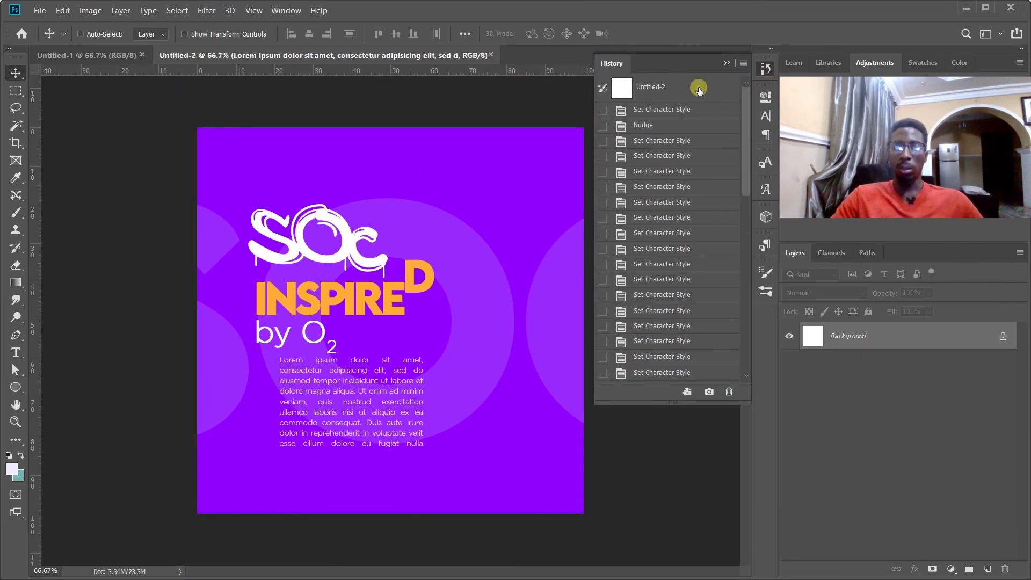
{"action": "left_click", "coordinate": [677, 125]}
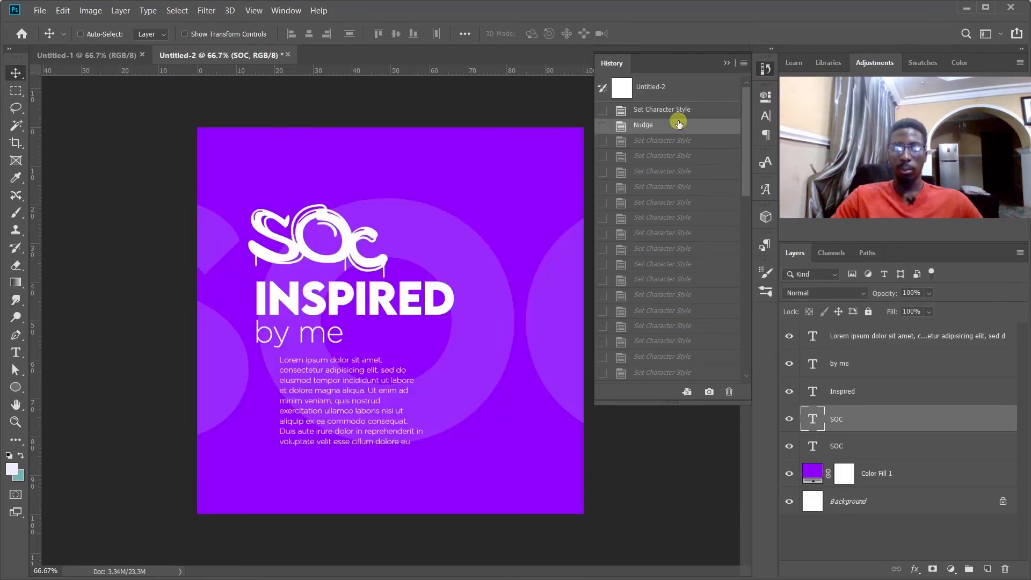
{"action": "left_click", "coordinate": [677, 113]}
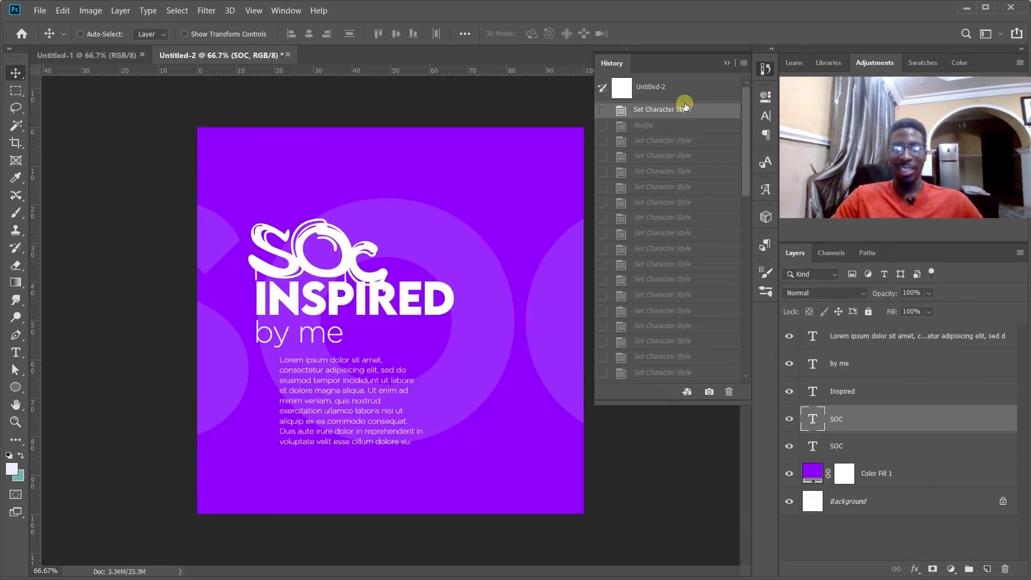